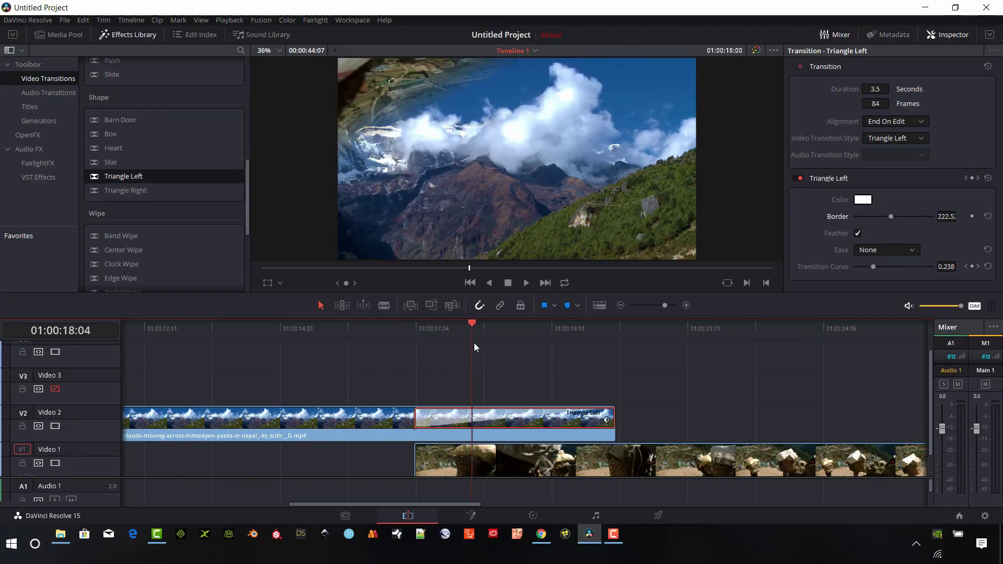
Scrub through and play back the Triangle Left transition at the end of the clouds clip.
left_click_drag(475, 342, 392, 368)
left_click(526, 282)
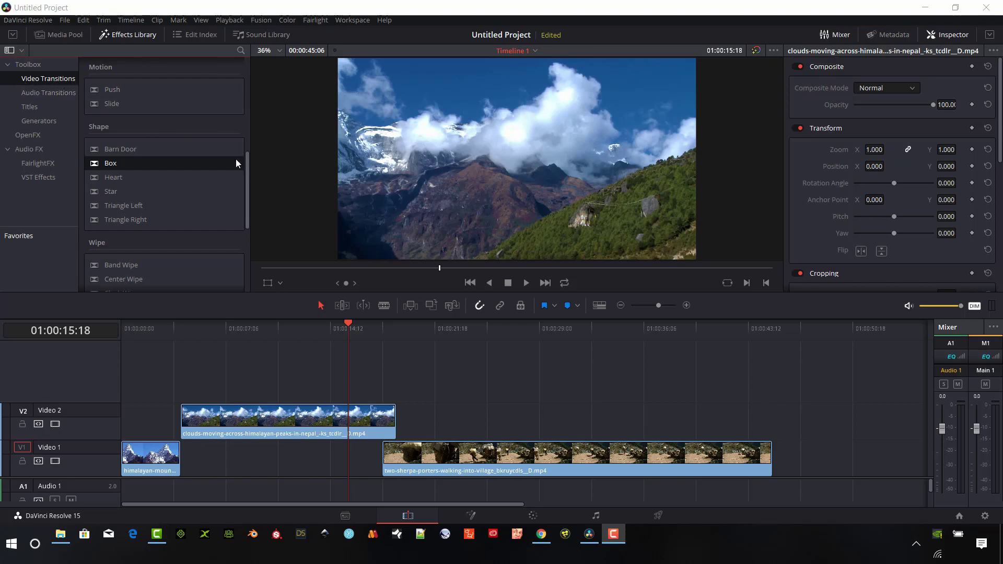
Apply Barn Door to the end of the V2 clouds clip and play it back.
scroll(236, 159, "down", 2)
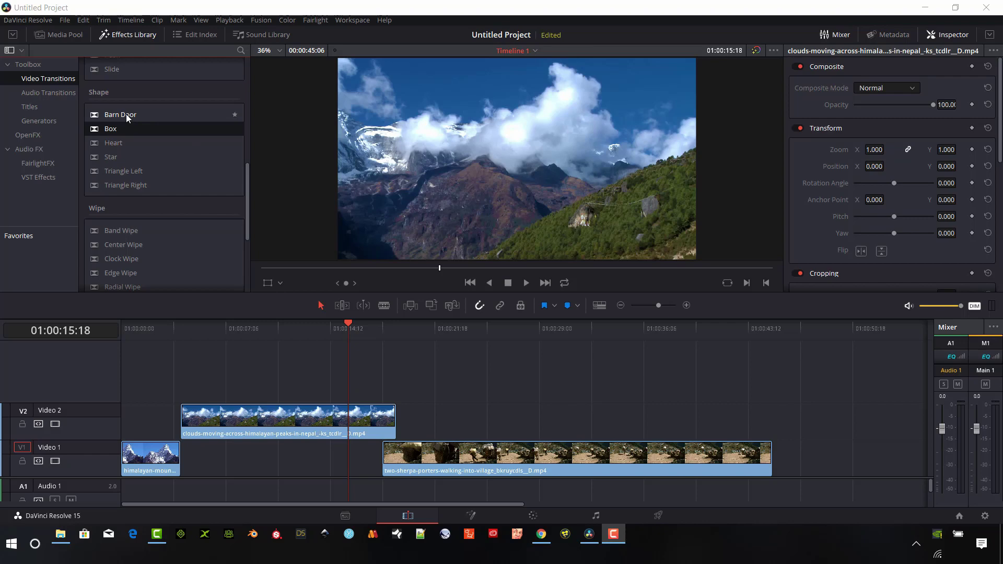
left_click_drag(126, 114, 390, 418)
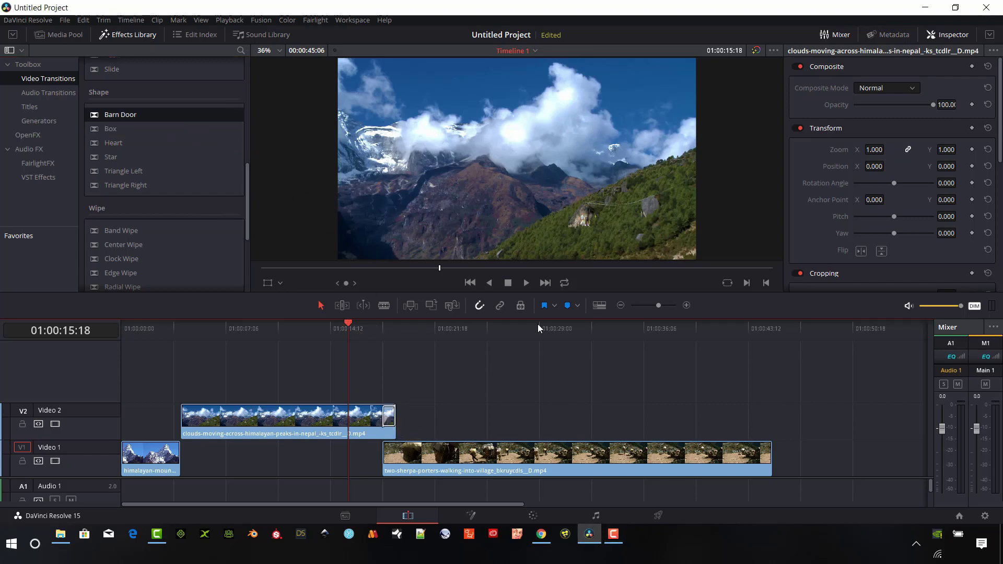
left_click(528, 283)
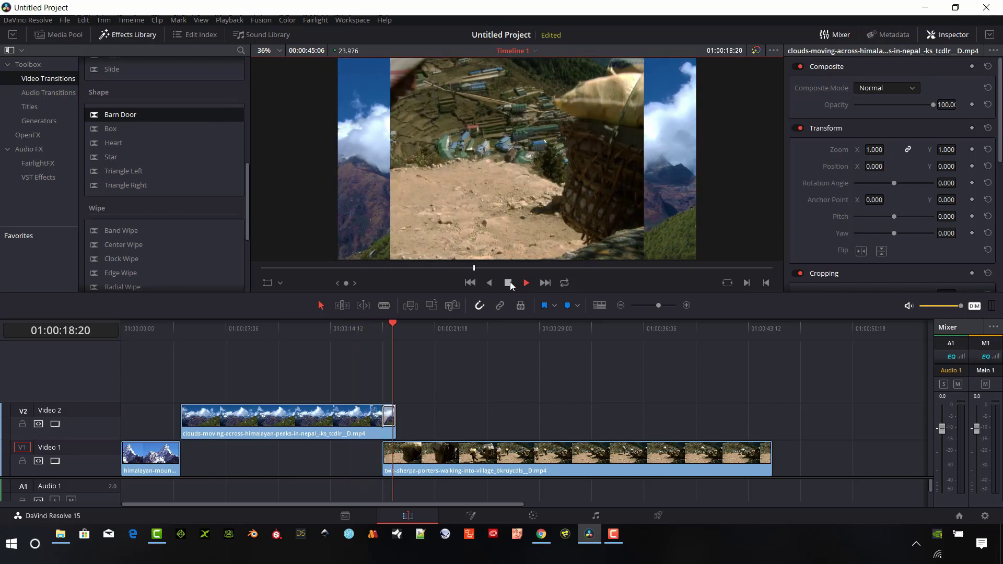
left_click(509, 283)
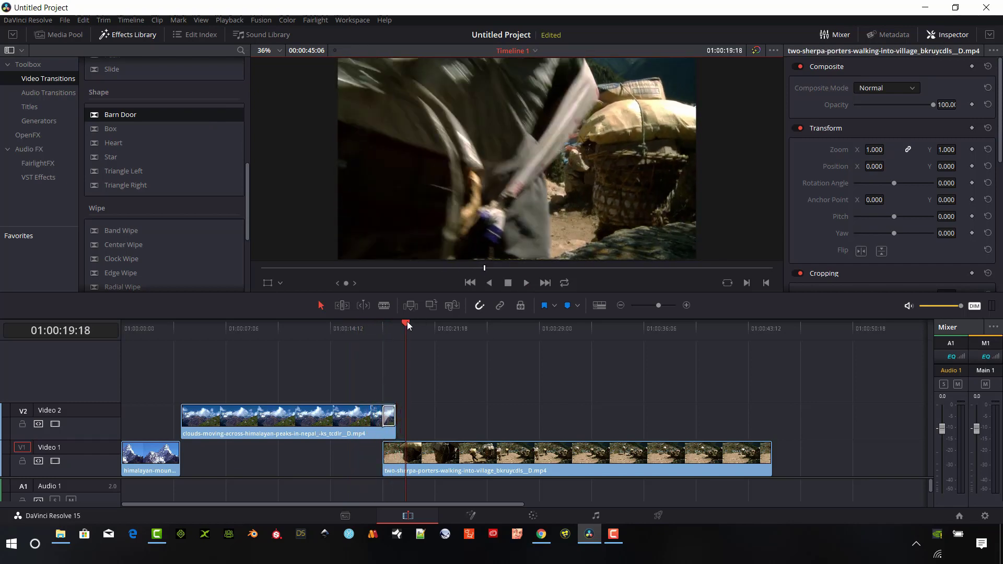
left_click_drag(408, 326, 379, 325)
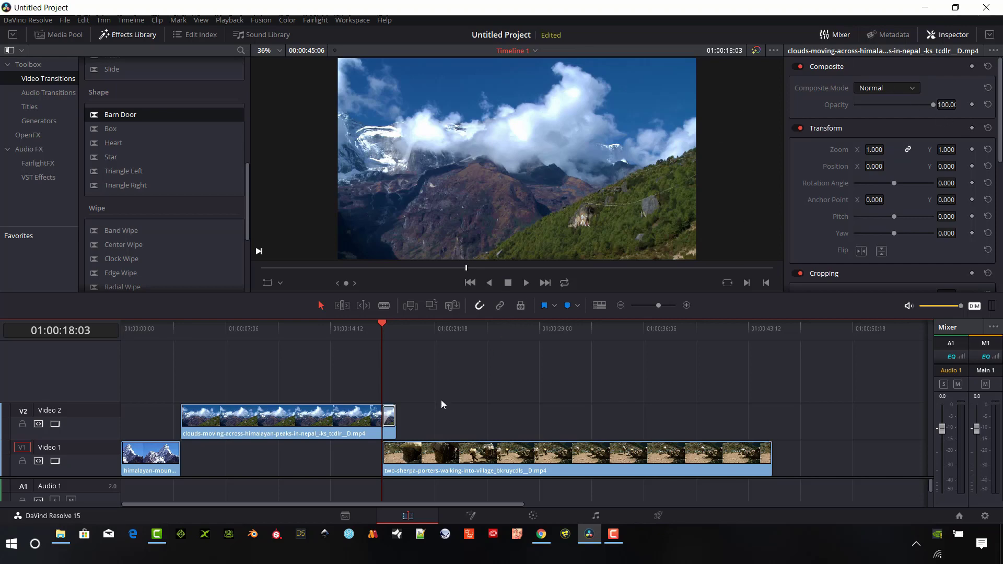
Set the Barn Door transition's duration to 2 seconds in the Inspector.
left_click(389, 418)
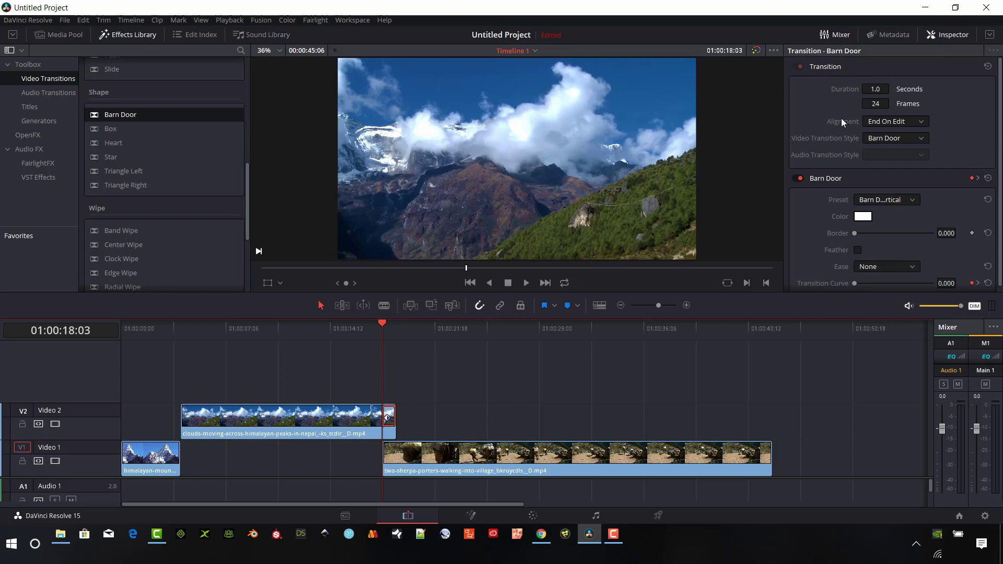
left_click(875, 90)
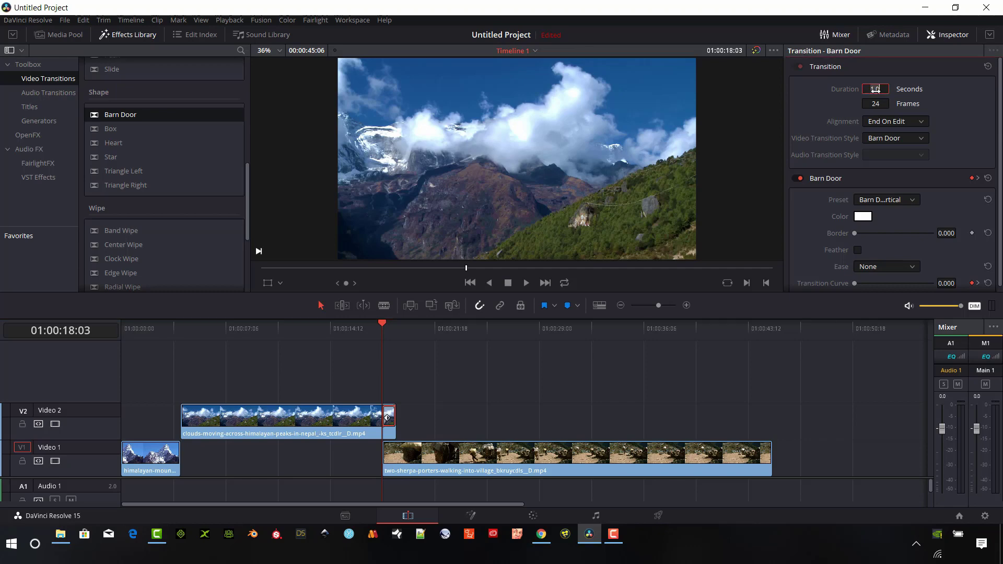
type("2")
key("Return")
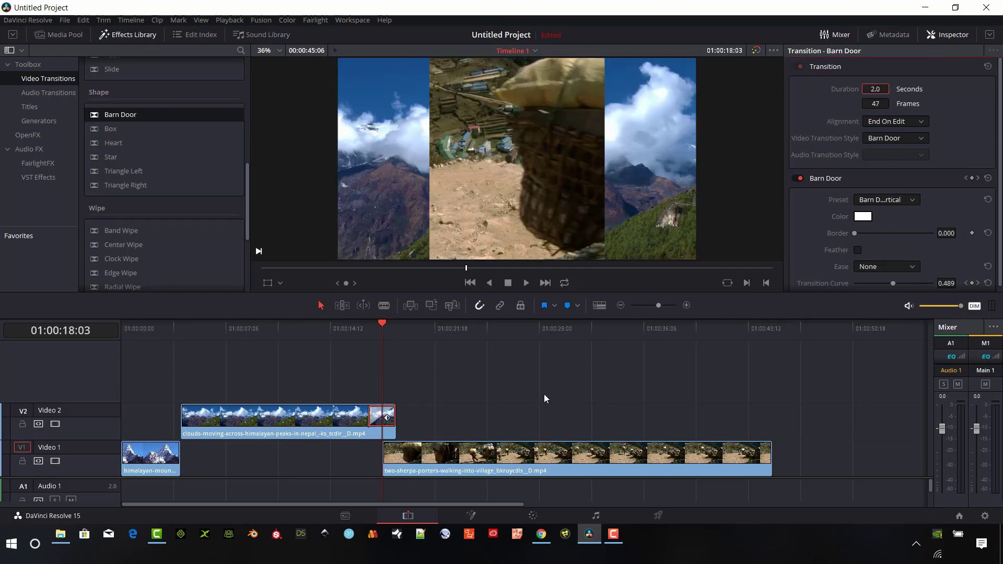
Slide the V1 sherpa clip left so it starts earlier, then replay the transition.
left_click_drag(439, 456, 425, 456)
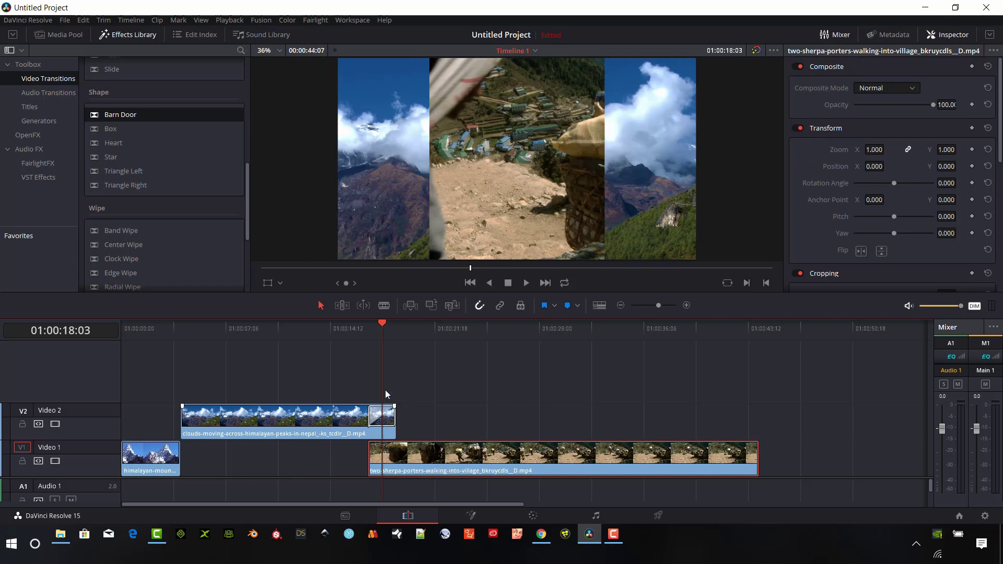
left_click_drag(379, 328, 346, 327)
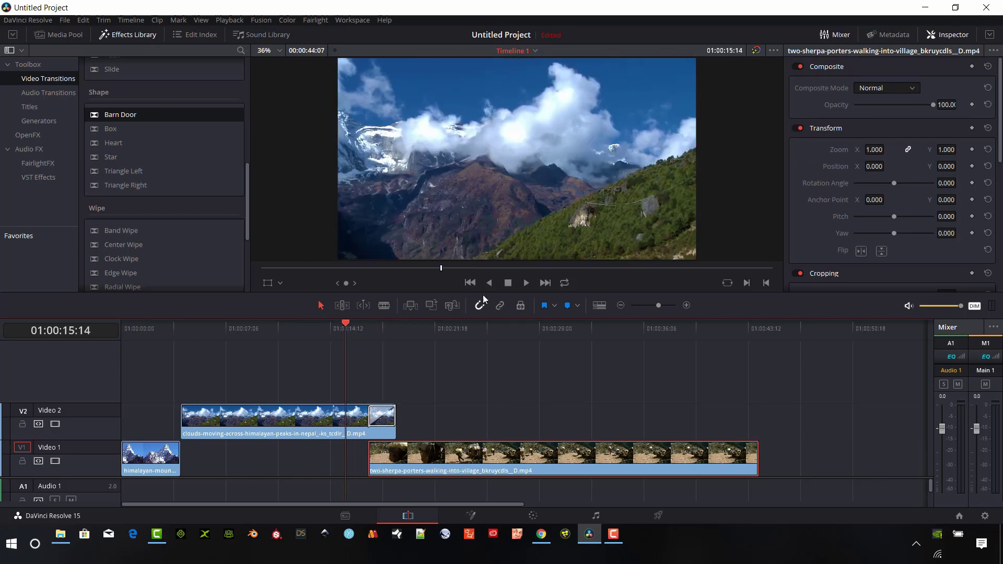
left_click(525, 283)
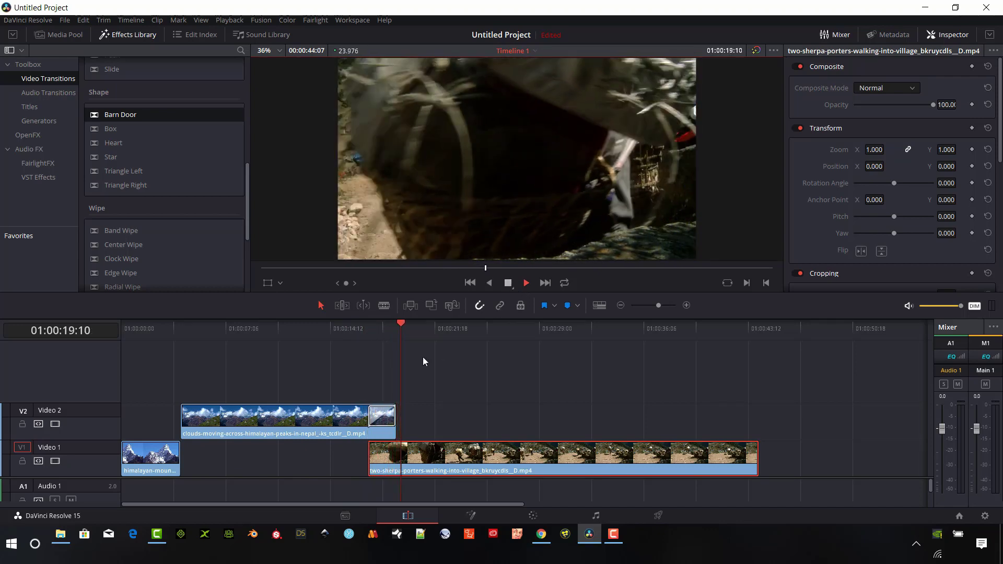
Add a thick border to the Barn Door transition and make it blue.
left_click(368, 361)
left_click(385, 421)
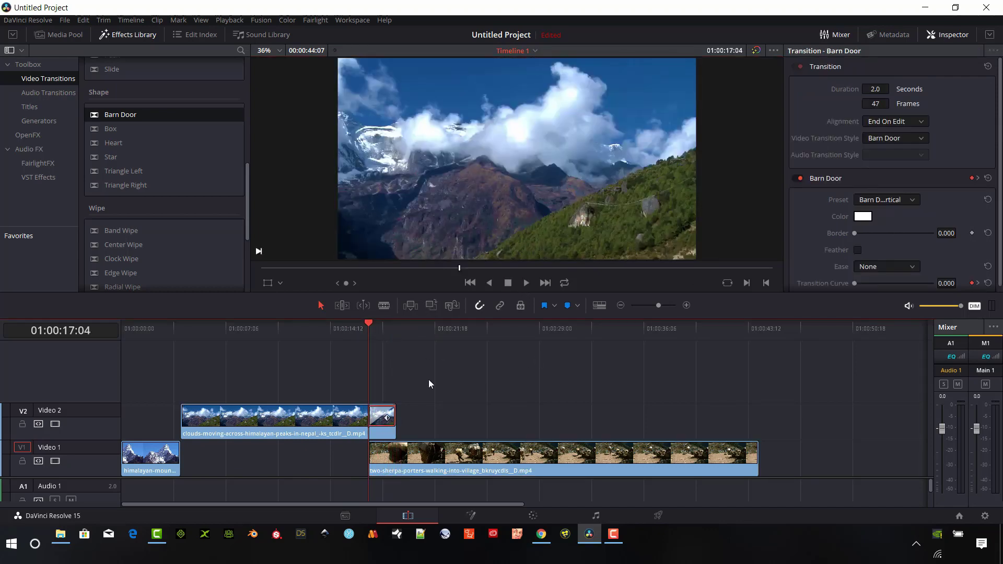
scroll(919, 215, "down", 1)
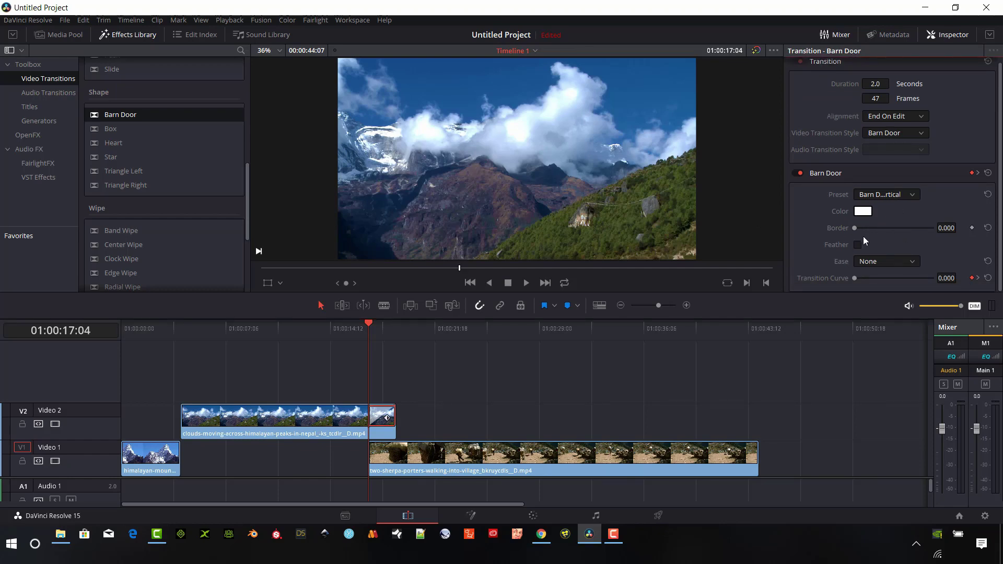
left_click_drag(854, 230, 858, 230)
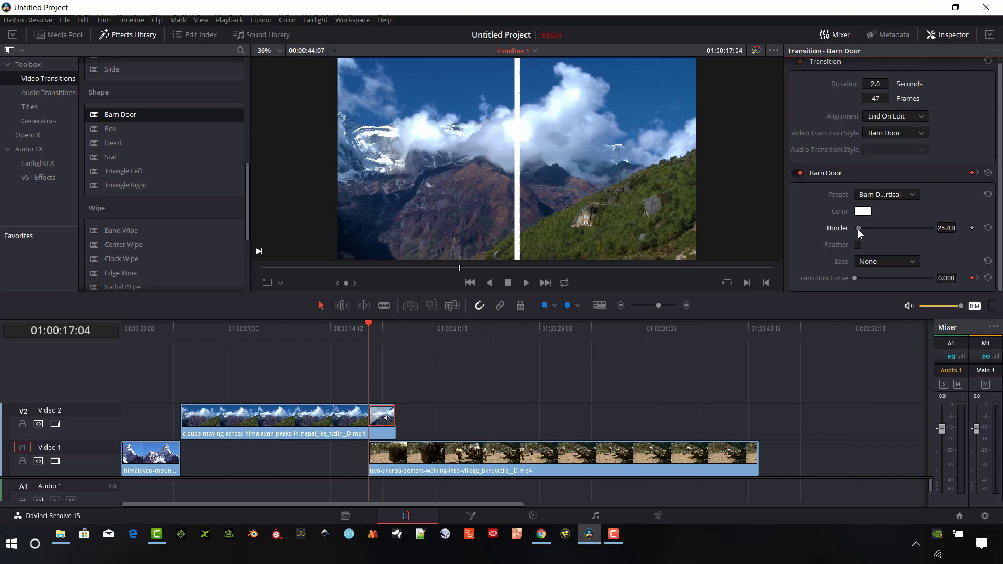
left_click(867, 212)
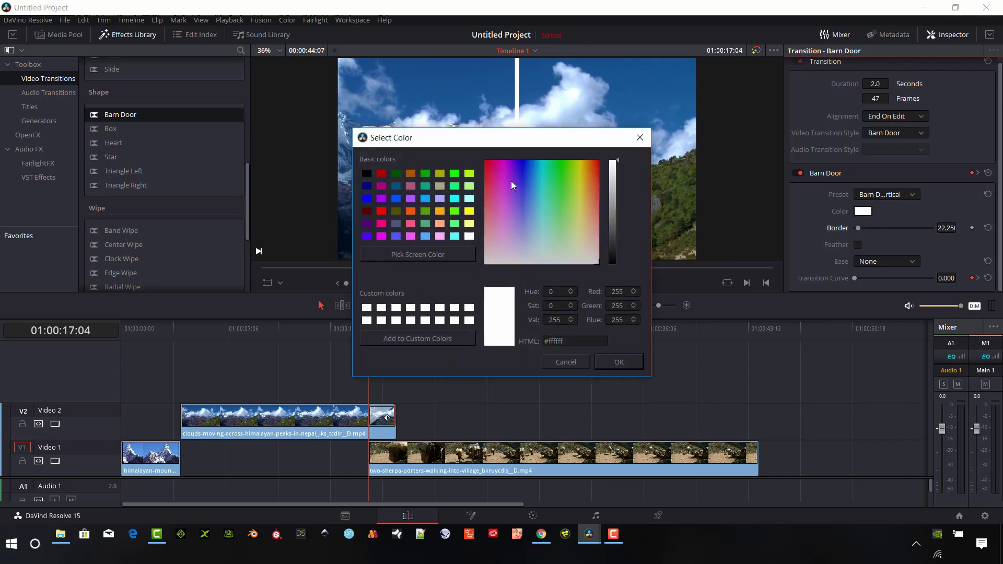
left_click(366, 197)
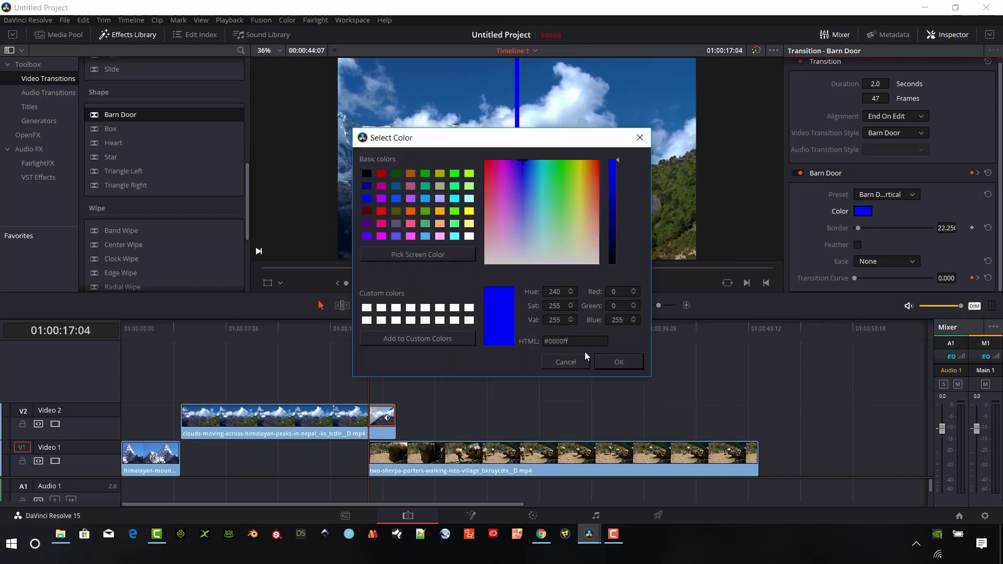
left_click(629, 359)
Compare feathered and hard border edges, leaving Feather off and easing at None.
left_click(862, 245)
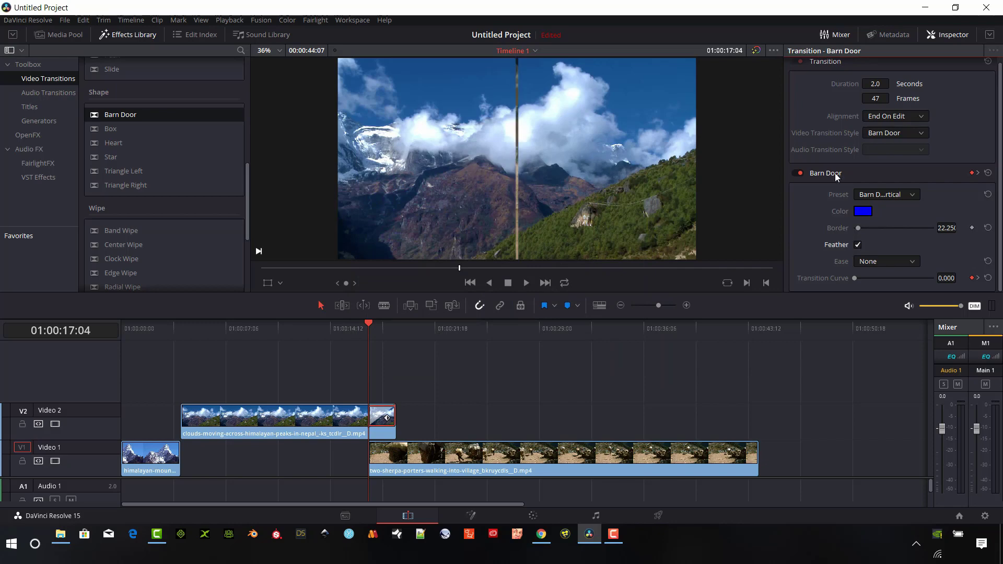
left_click(858, 245)
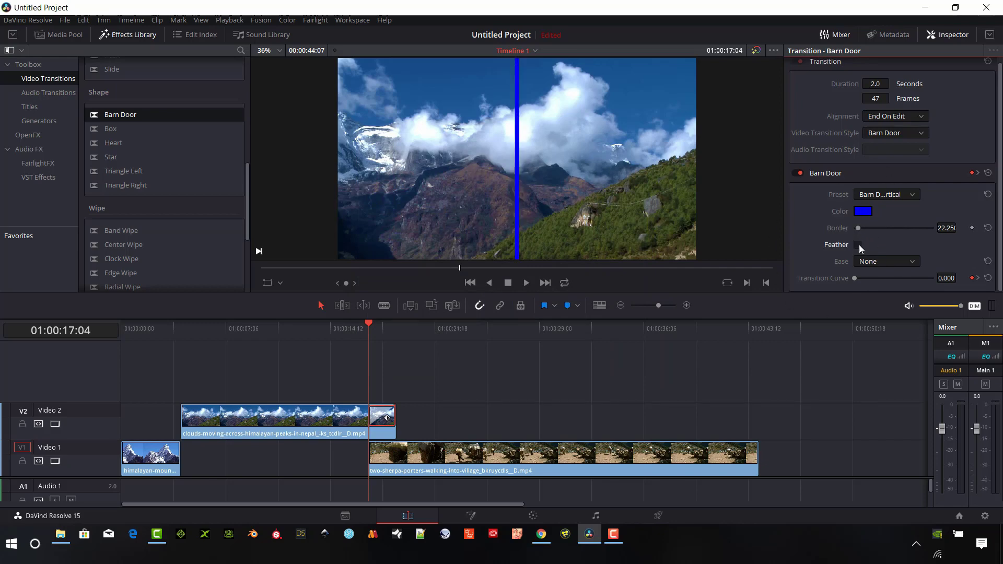
left_click(857, 245)
left_click(857, 245)
left_click(899, 263)
left_click(899, 264)
Keep the Barn Door Vertical preset and set the border width to 10.25.
left_click(911, 195)
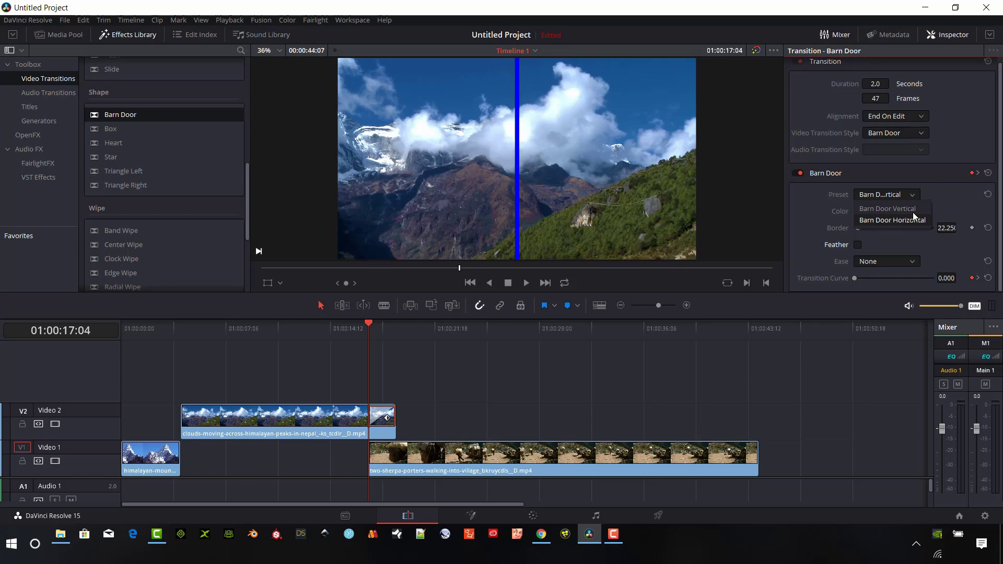
left_click(914, 220)
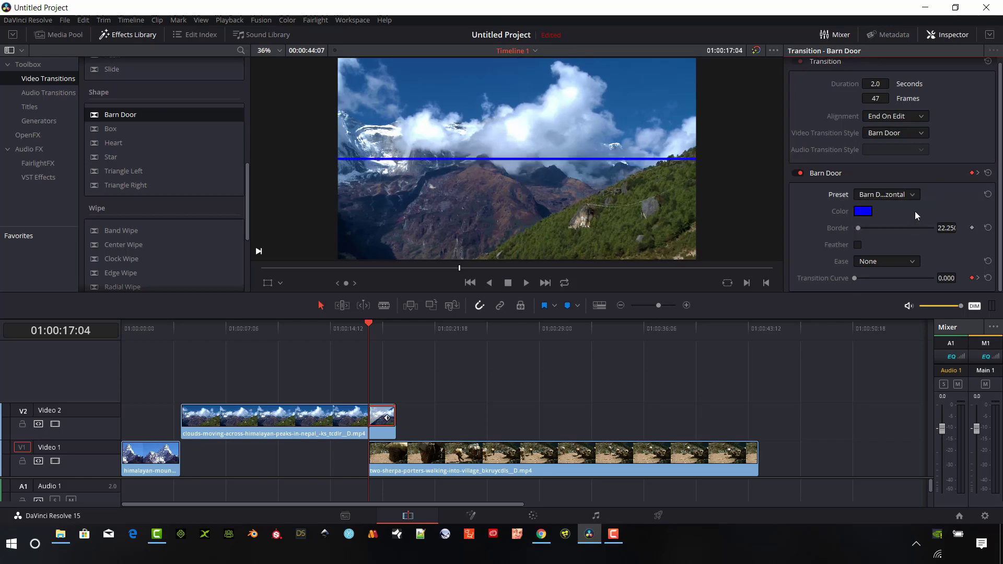
left_click(914, 197)
left_click(905, 209)
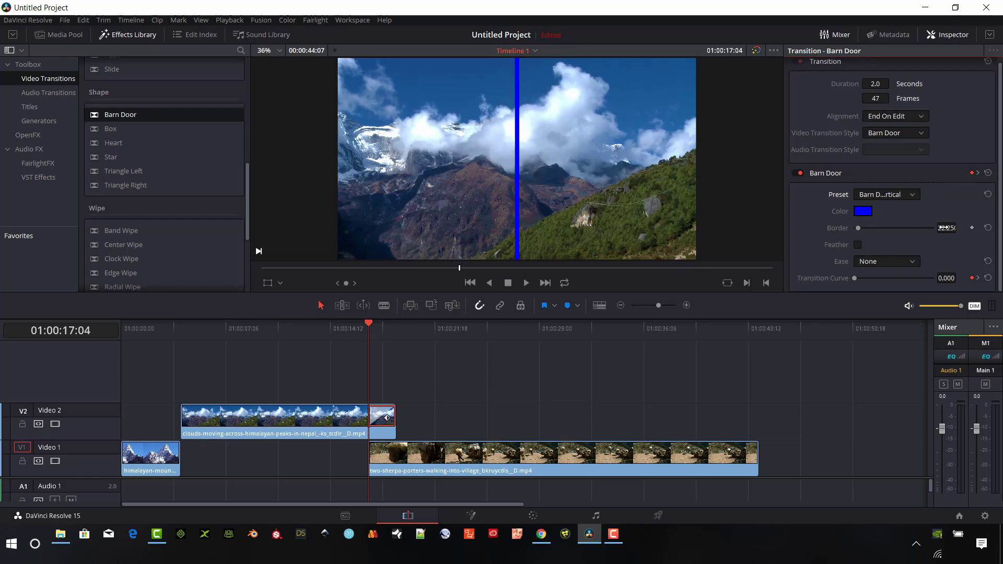
left_click_drag(944, 227, 959, 228)
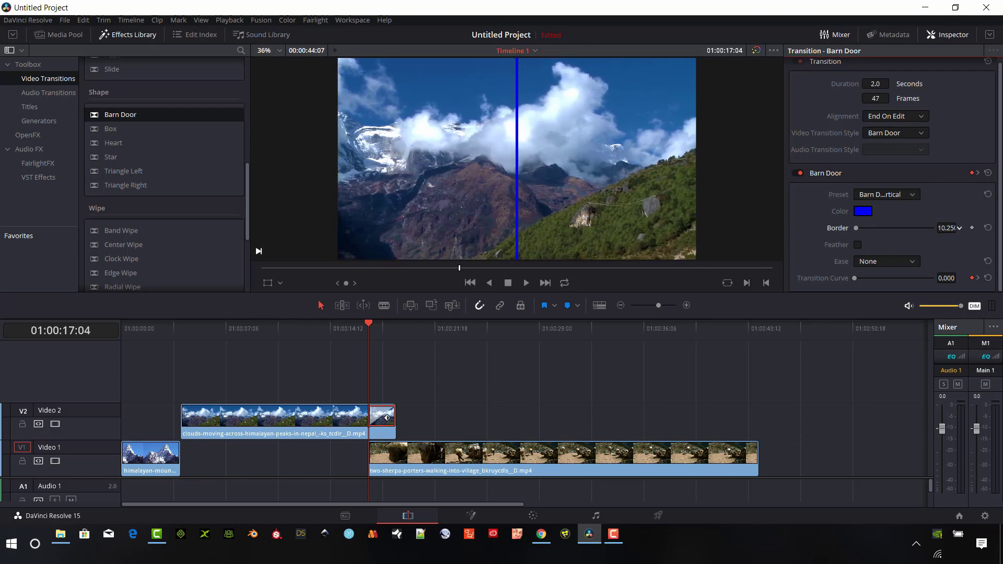
Turn Feather on, drop the border width to 0, and replay the Barn Door transition.
left_click(525, 283)
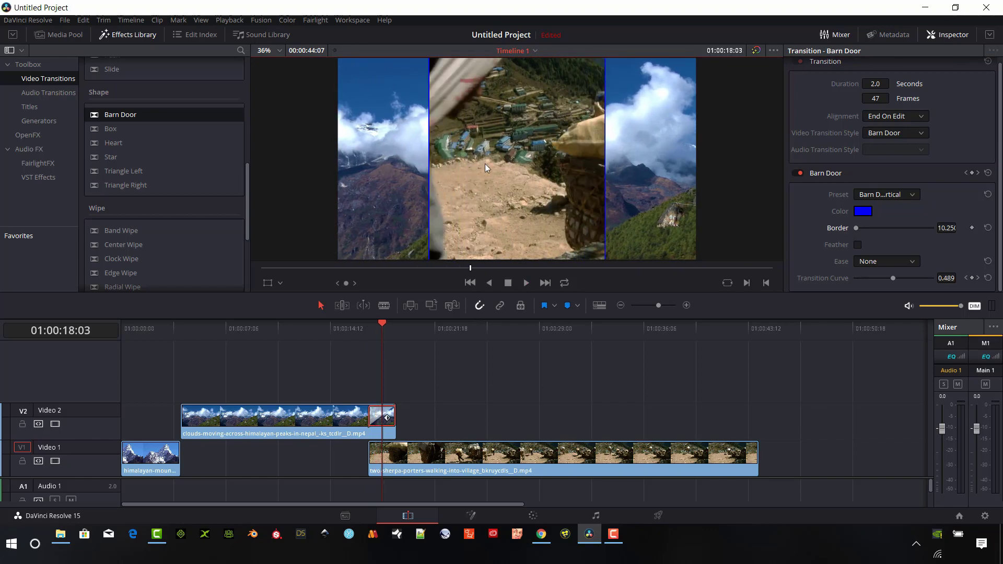
left_click(857, 245)
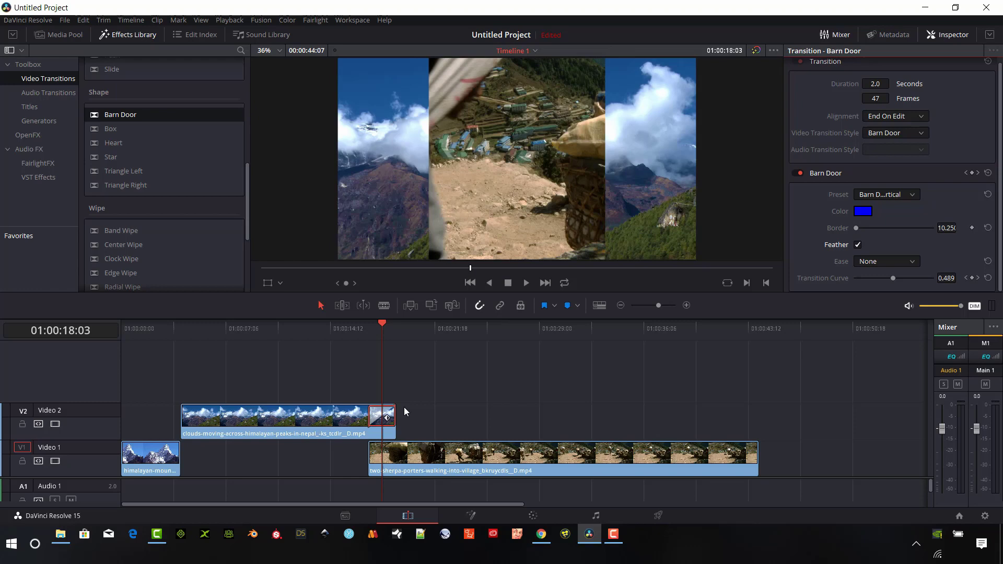
key("Up")
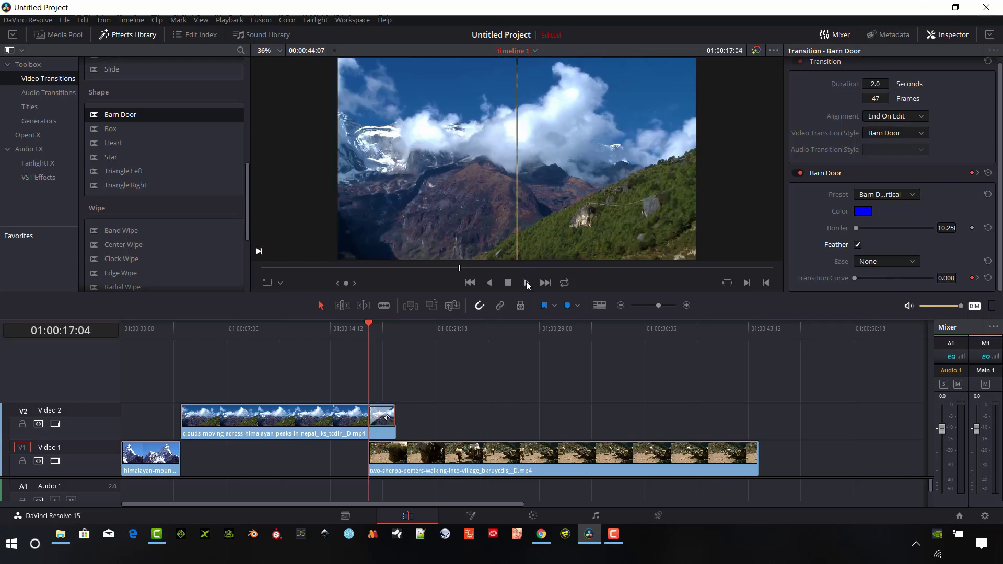
left_click(526, 282)
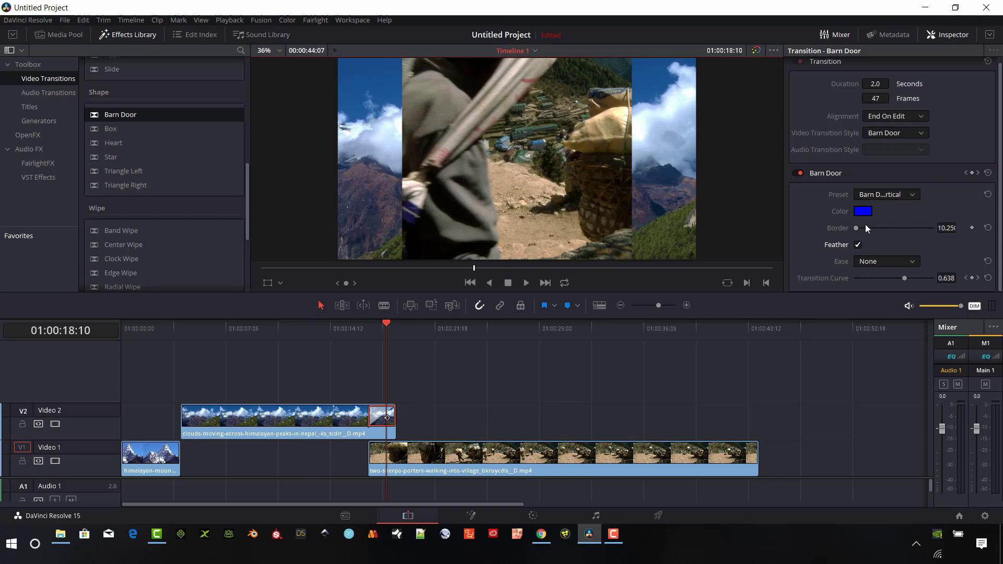
left_click_drag(858, 228, 848, 248)
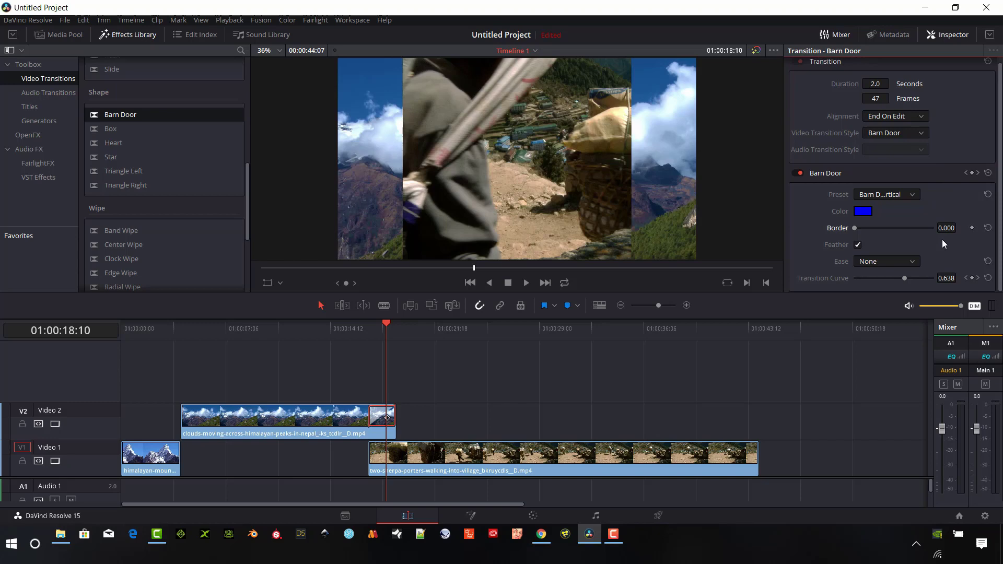
left_click_drag(387, 325, 359, 325)
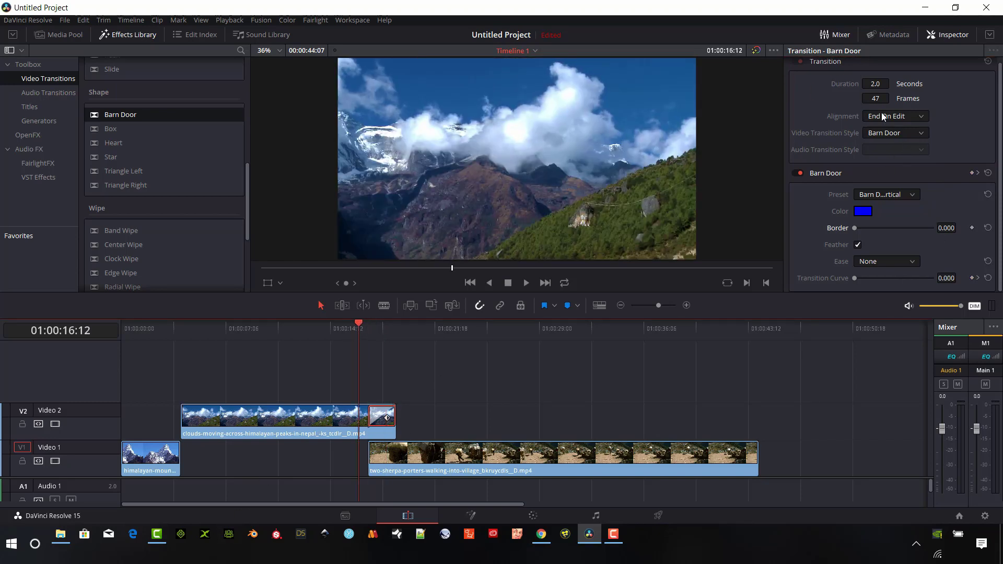
Swap in Box, then Heart, as the V2 transition, playing each back.
left_click(919, 135)
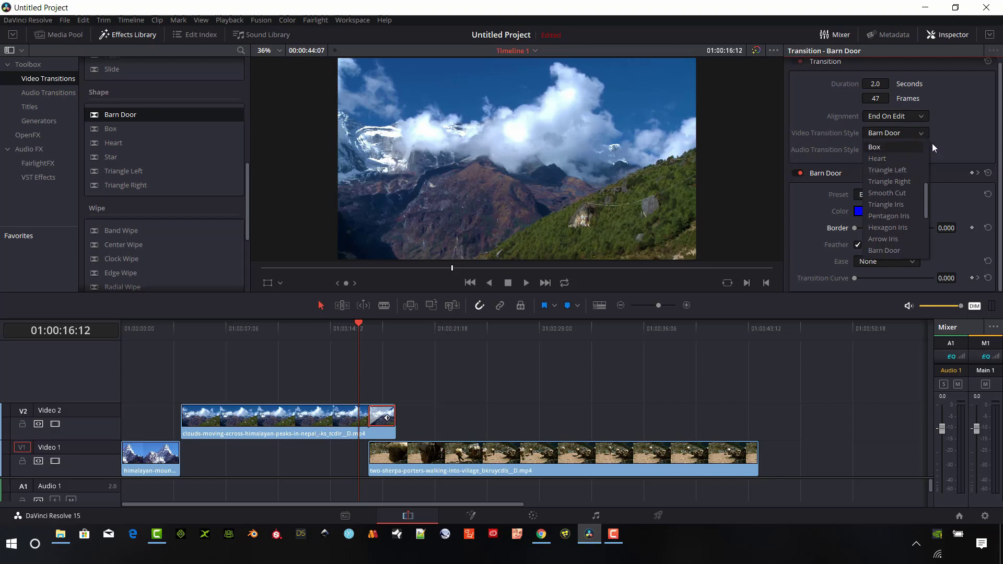
left_click(932, 143)
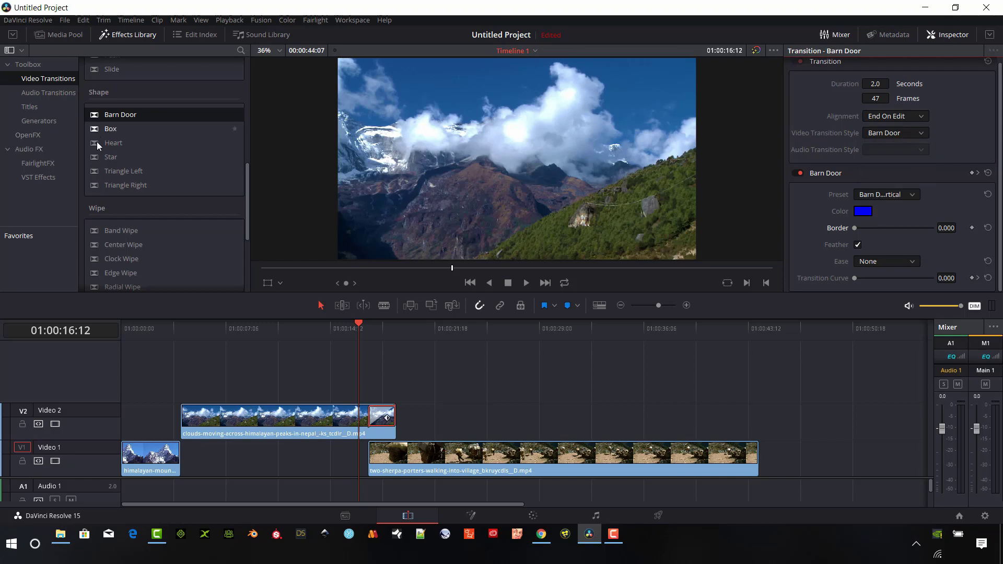
left_click_drag(102, 130, 388, 420)
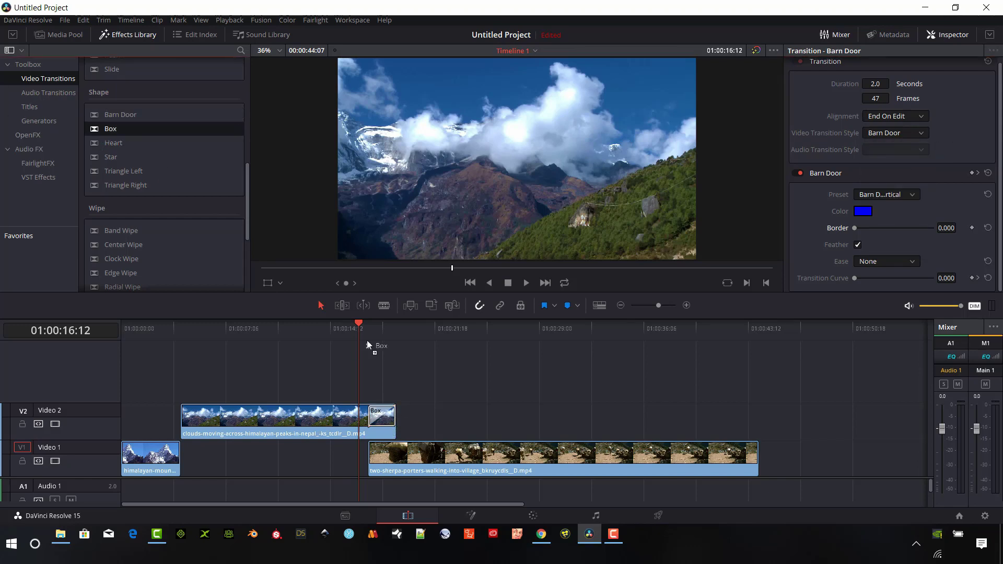
left_click(526, 284)
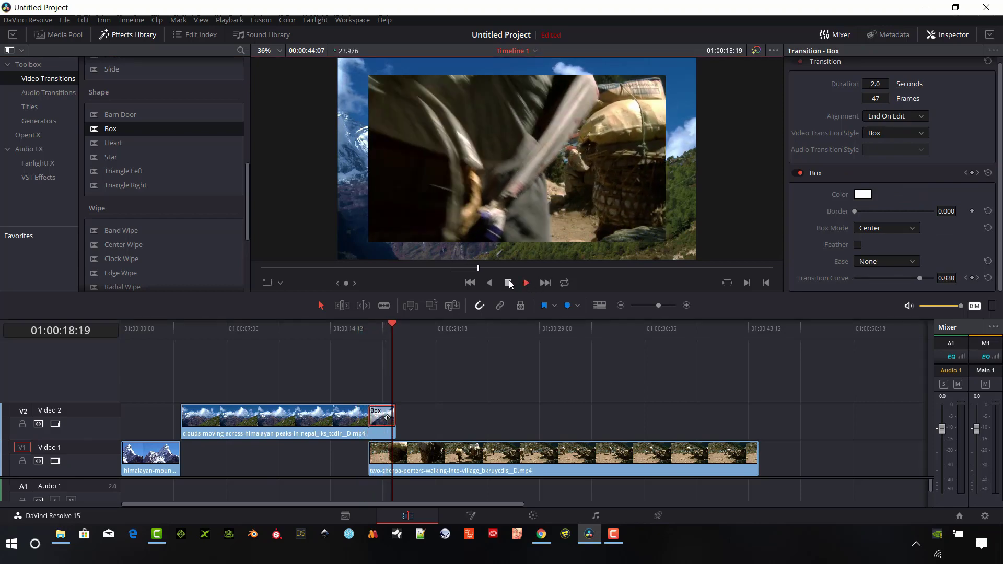
left_click(510, 283)
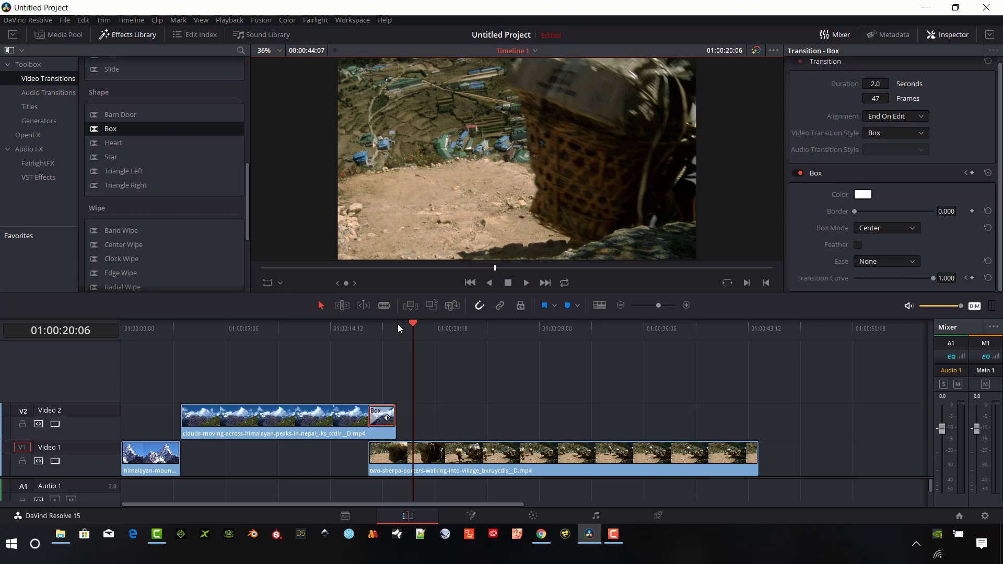
left_click_drag(418, 325, 355, 334)
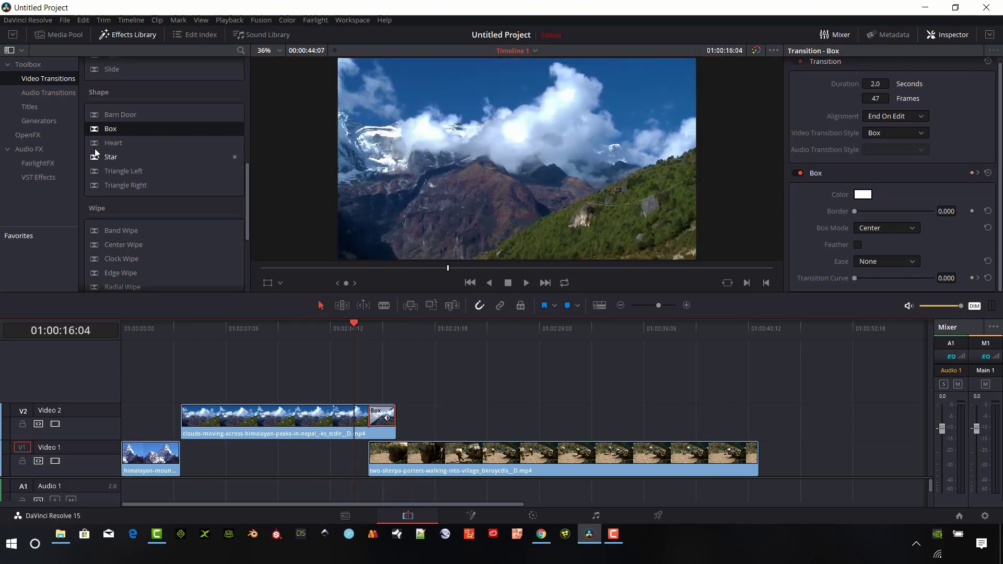
left_click_drag(108, 151, 384, 418)
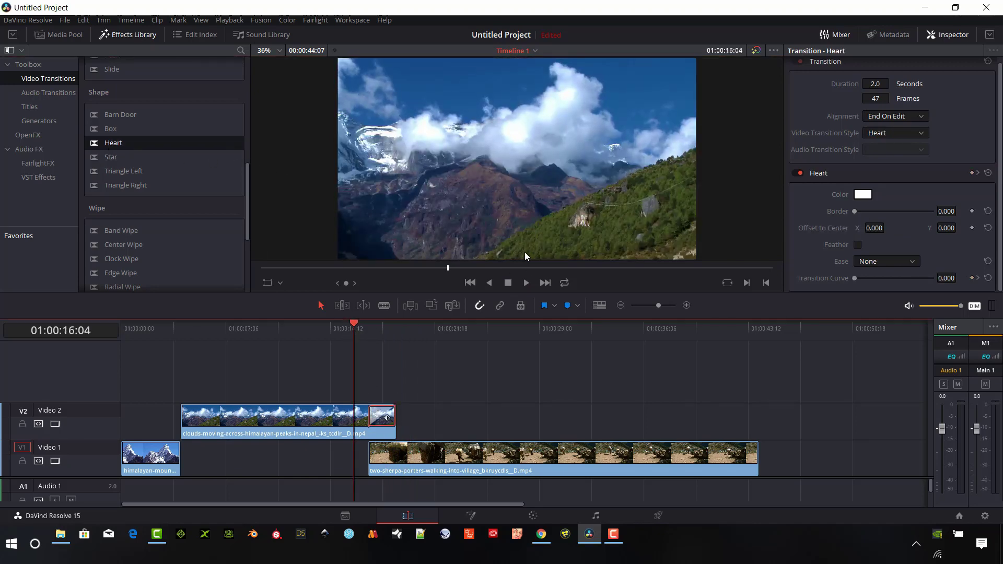
left_click(524, 281)
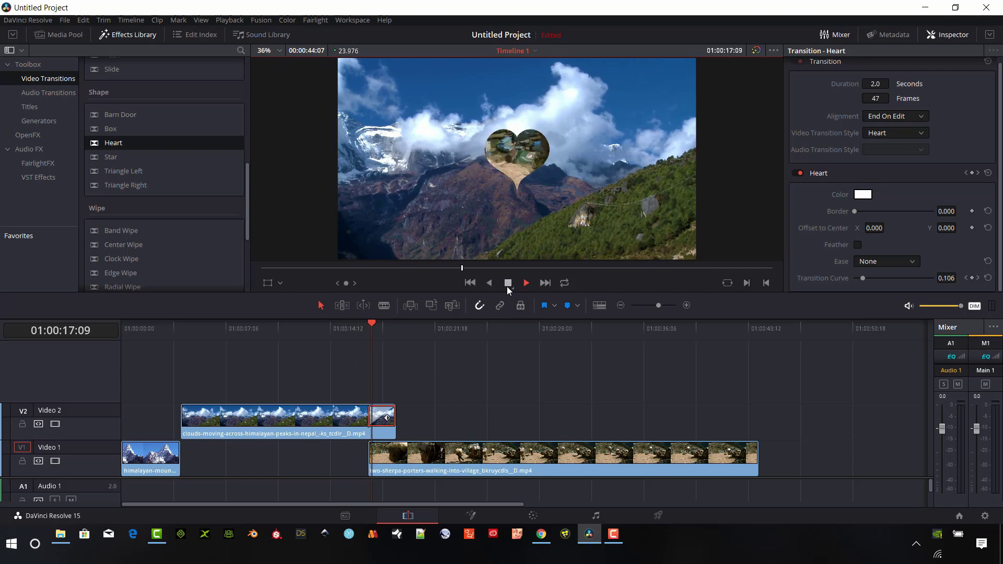
left_click(508, 284)
Try Triangle Left, then apply Triangle Right and scrub to its middle.
left_click_drag(110, 157, 379, 418)
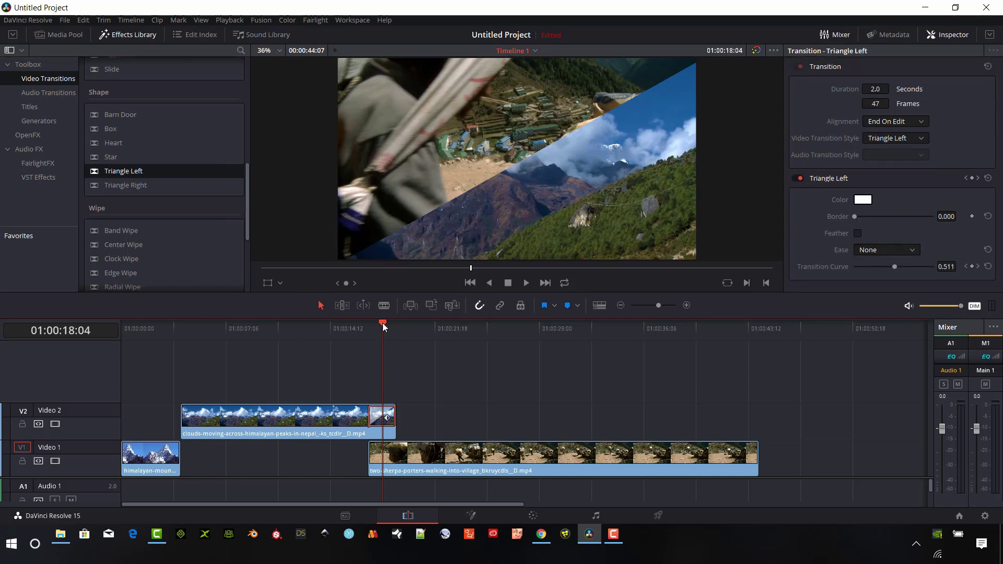
left_click_drag(383, 323, 340, 331)
left_click(527, 286)
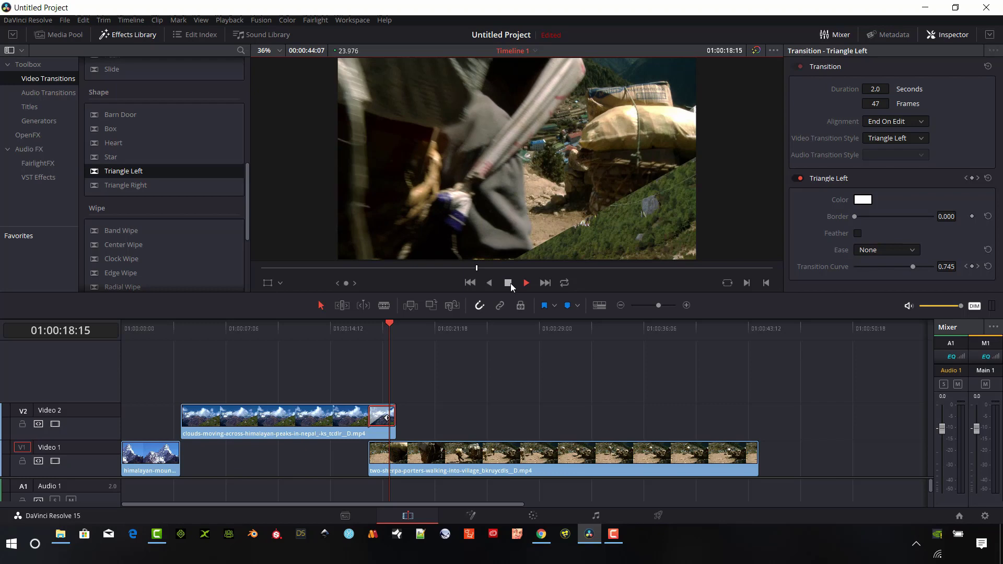
left_click(510, 284)
left_click_drag(138, 186, 386, 417)
left_click_drag(396, 337, 381, 327)
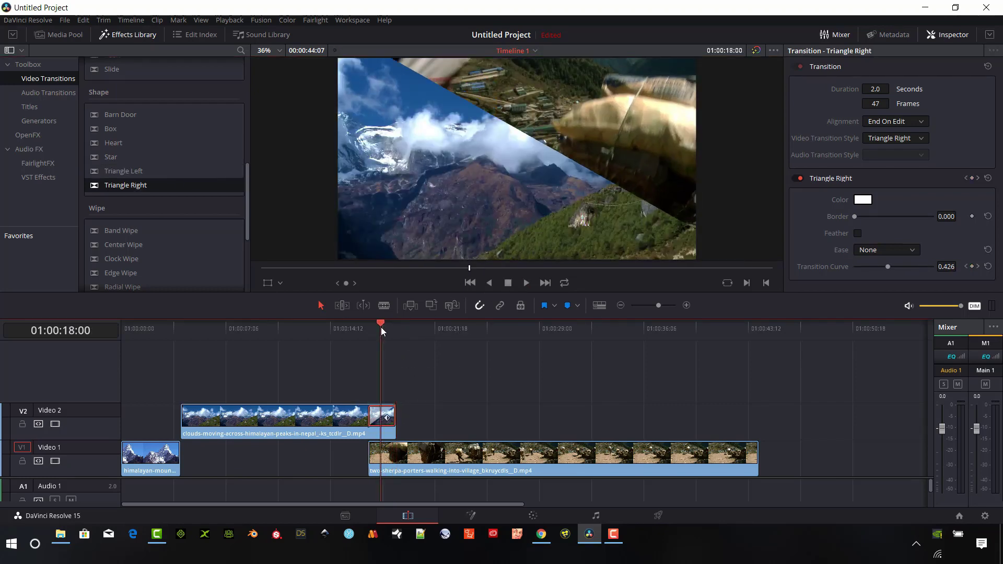
left_click(939, 192)
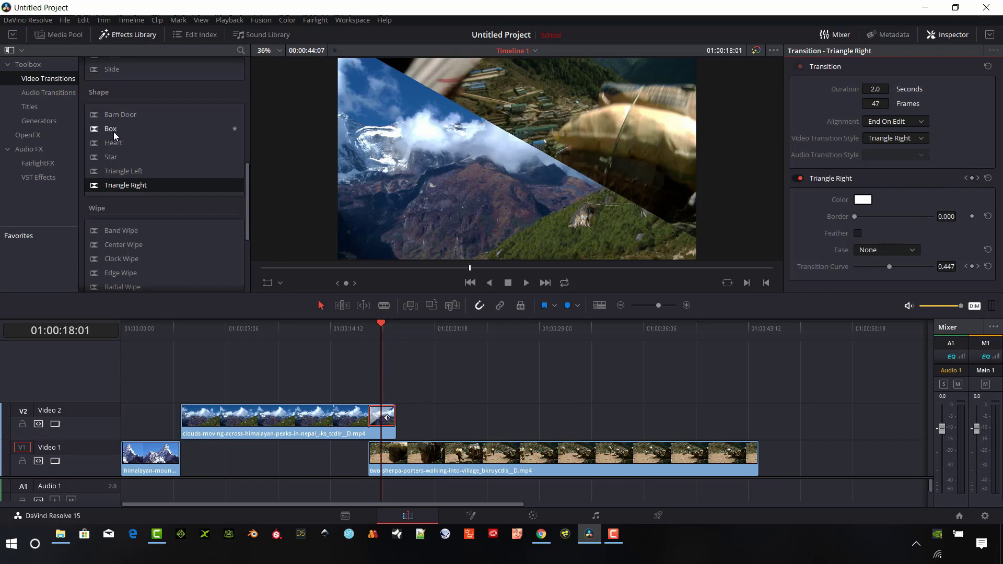
Replace the transition with Box and try Box Modes Upper Left, Upper Right, Left Center, Right Center.
left_click_drag(112, 130, 378, 419)
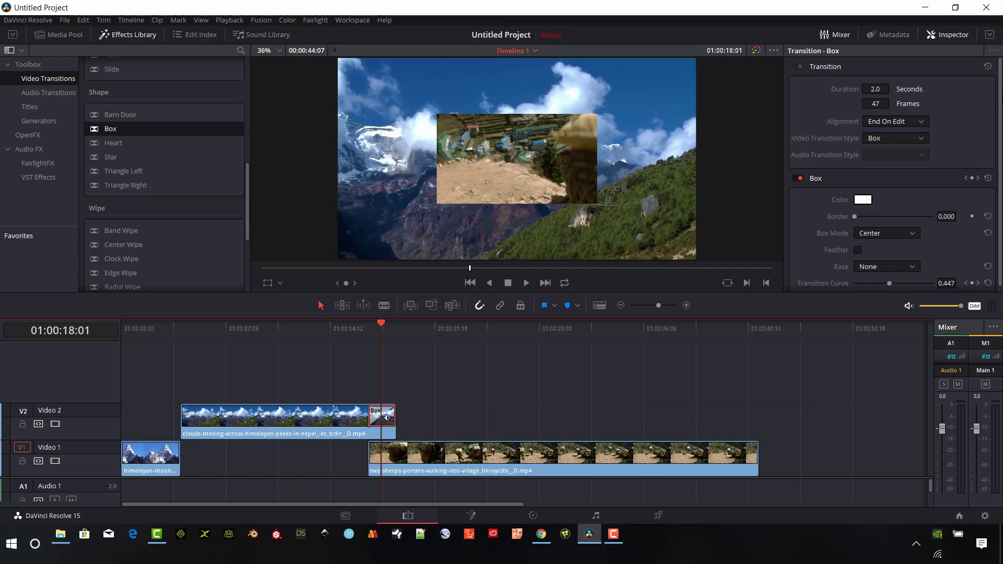
scroll(921, 252, "down", 1)
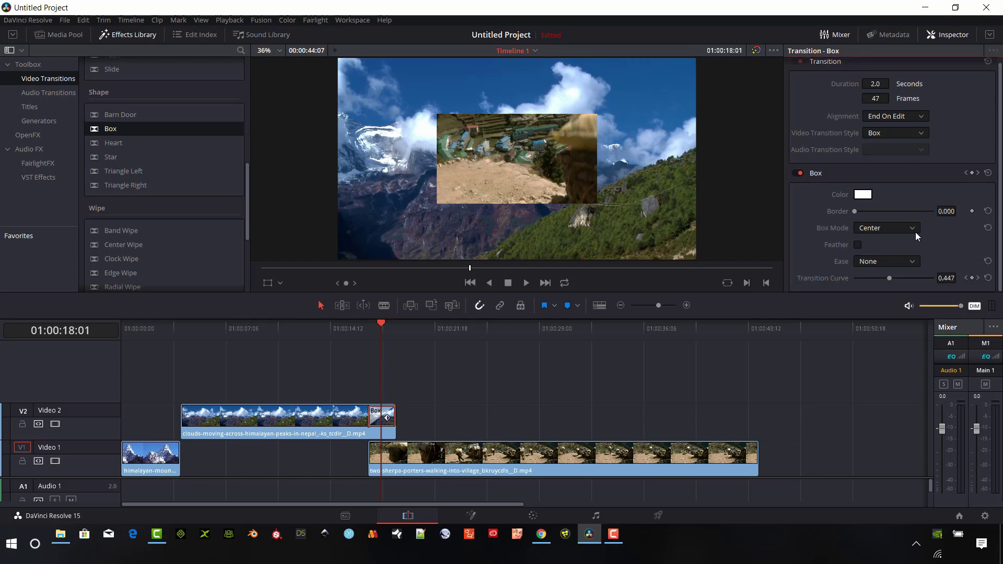
left_click(915, 231)
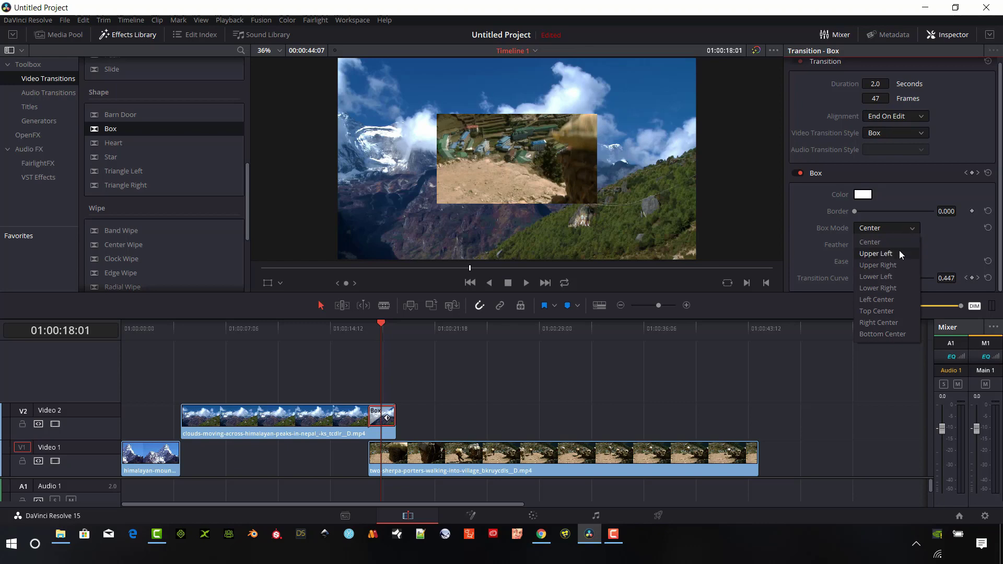
left_click(898, 253)
left_click(914, 228)
left_click(901, 264)
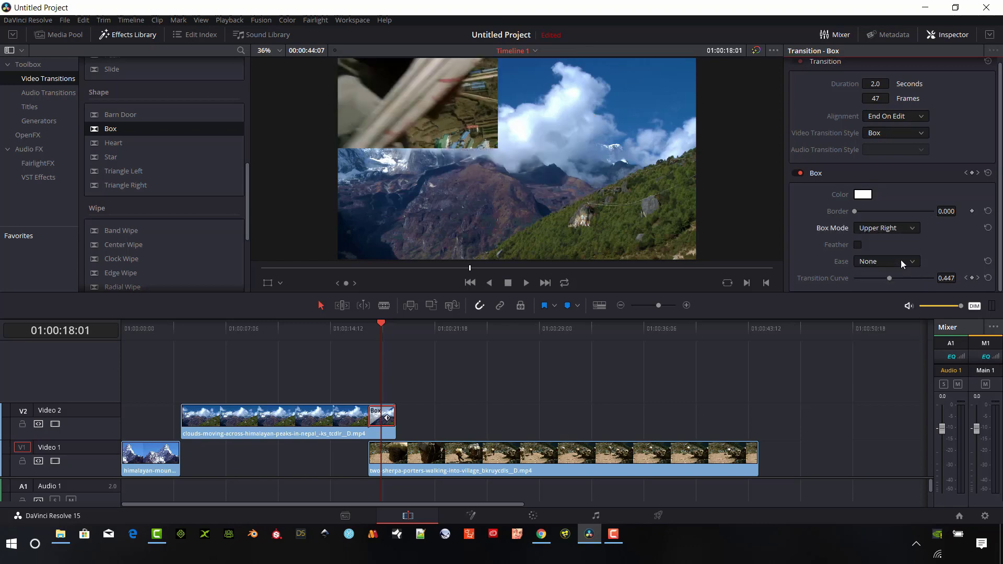
left_click(913, 233)
left_click(888, 299)
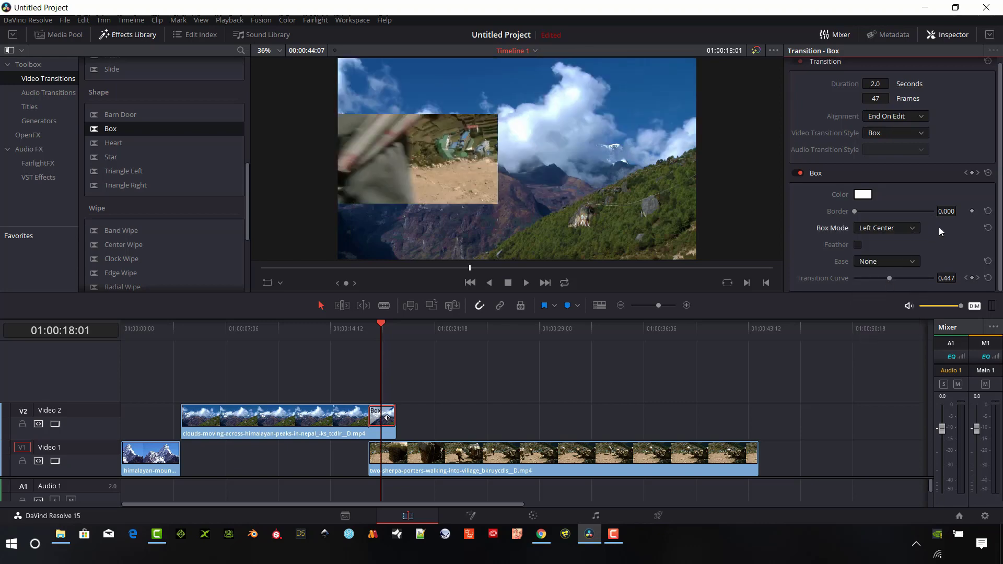
left_click(915, 230)
left_click(883, 319)
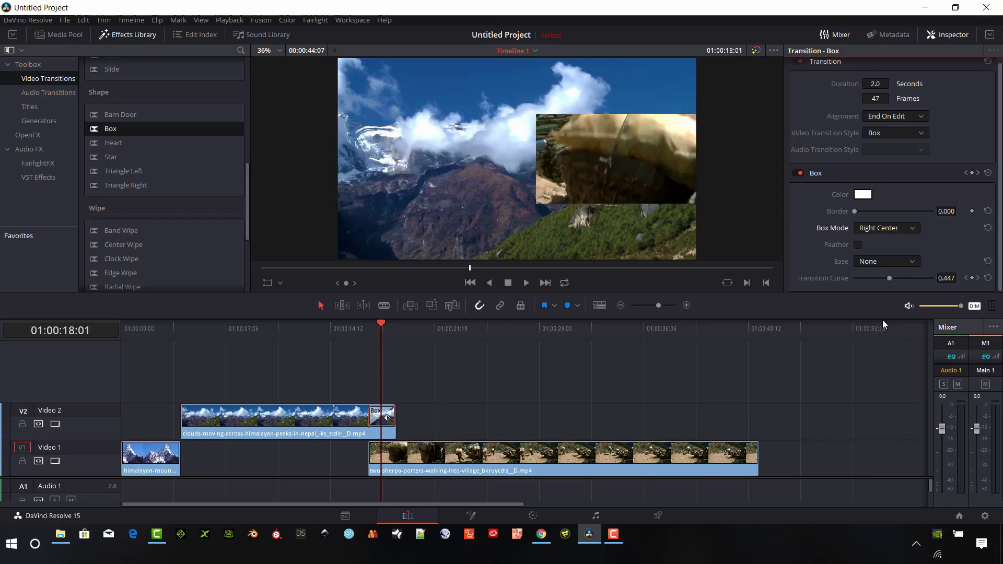
Preview the Box transition playback, then reselect it for editing.
key("ctrl+z")
key("space")
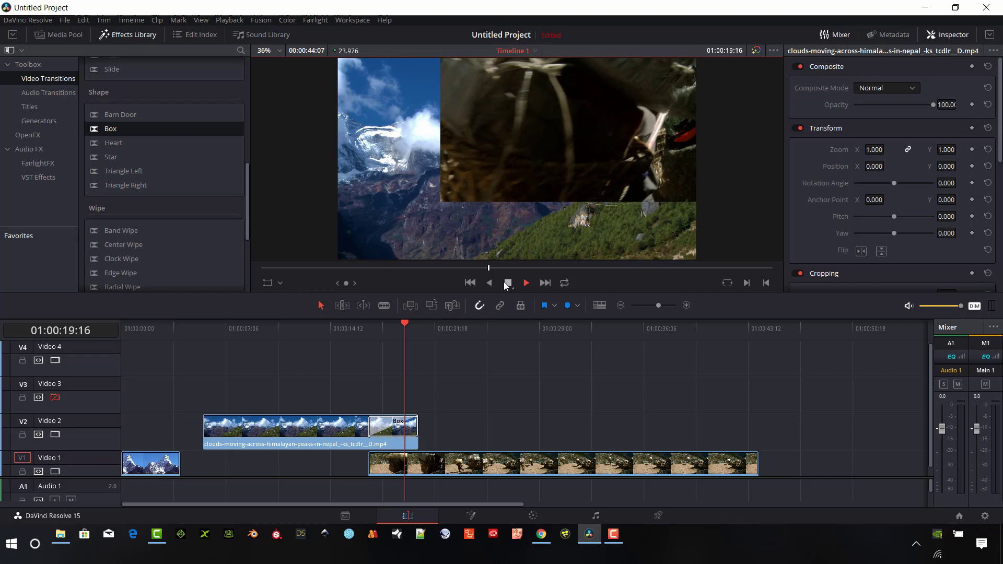
left_click(505, 282)
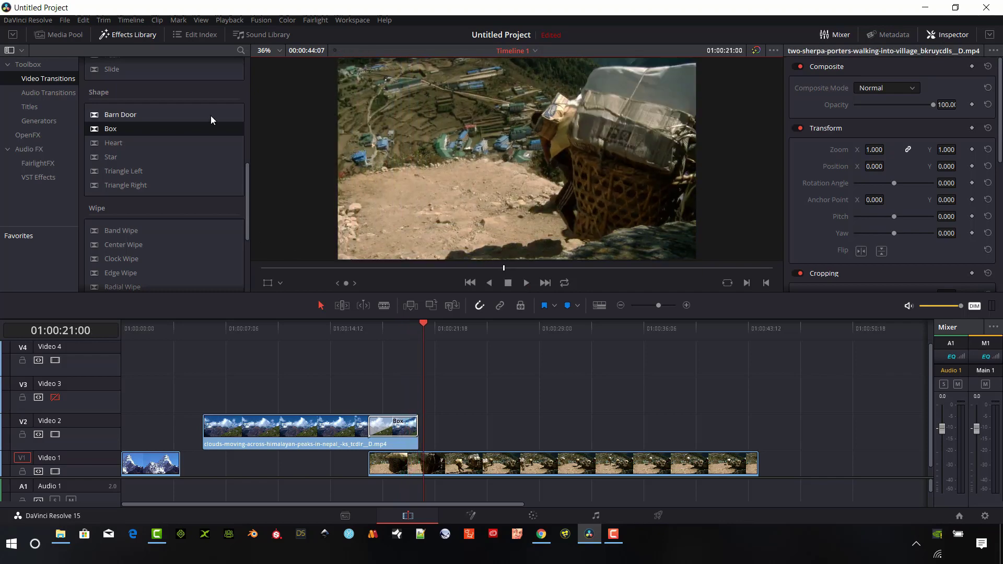
left_click(398, 431)
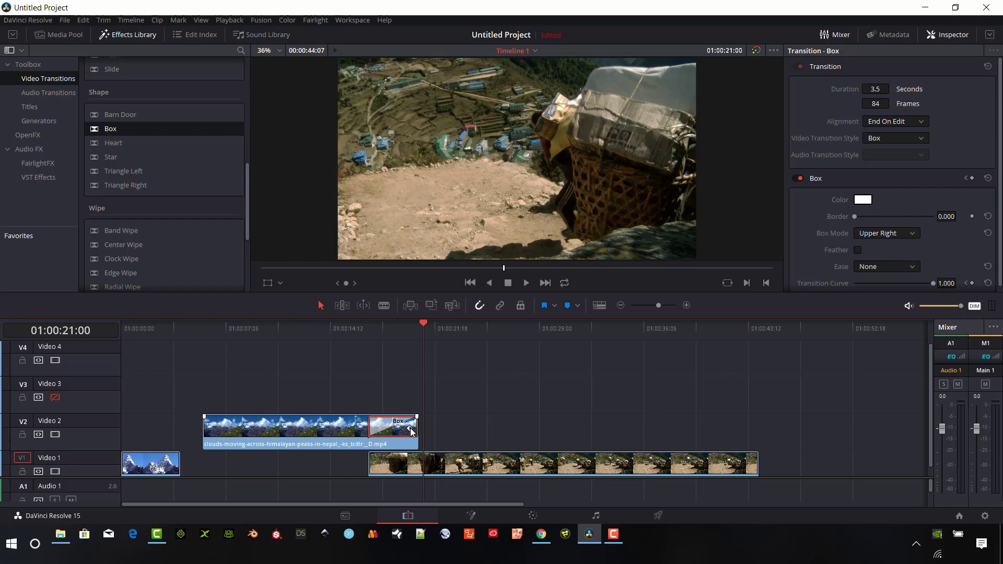
Shorten Video 1, zoom in on the Box transition, and open its Transition Curve editor.
scroll(412, 432, "up", 1)
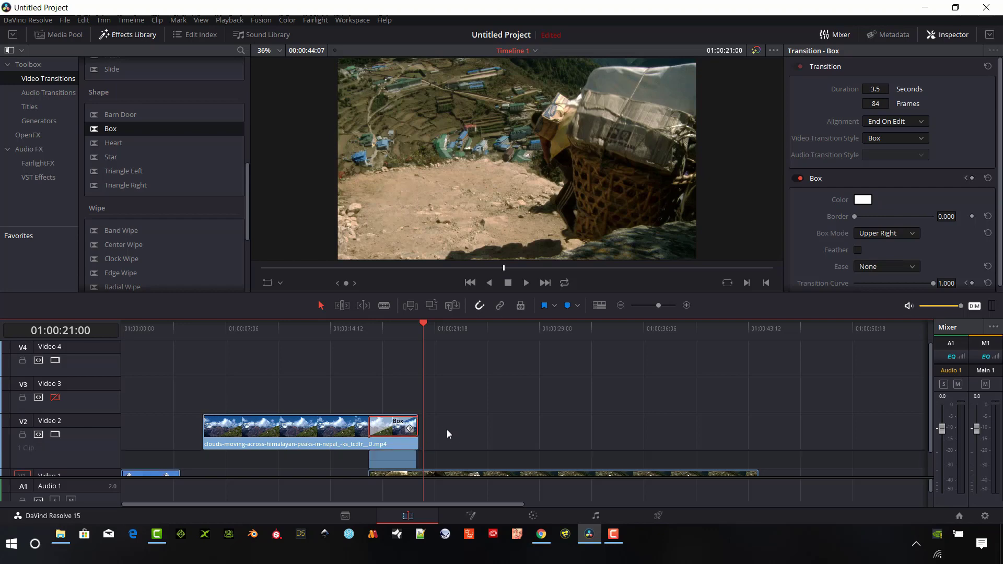
scroll(447, 430, "down", 1)
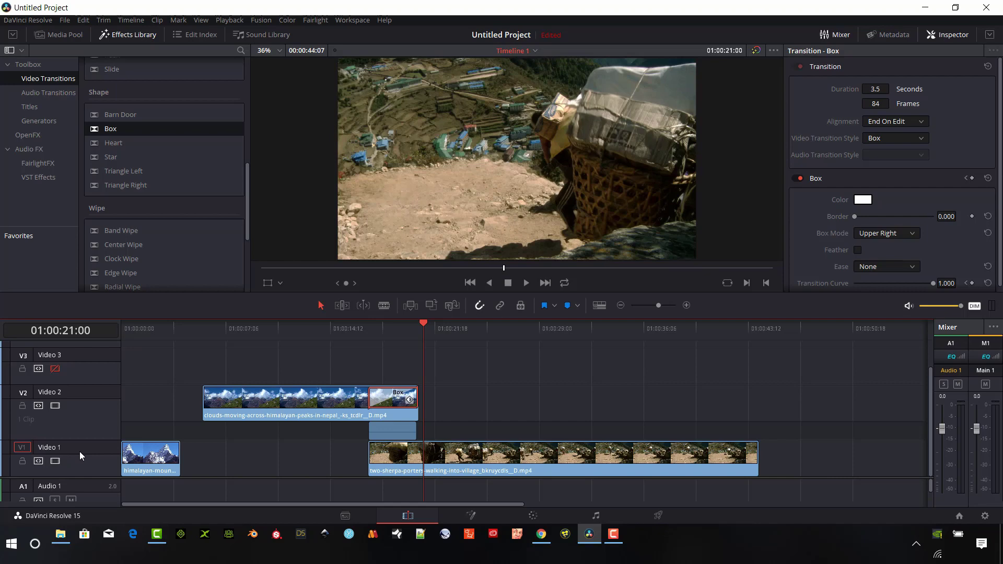
left_click_drag(84, 440, 107, 414)
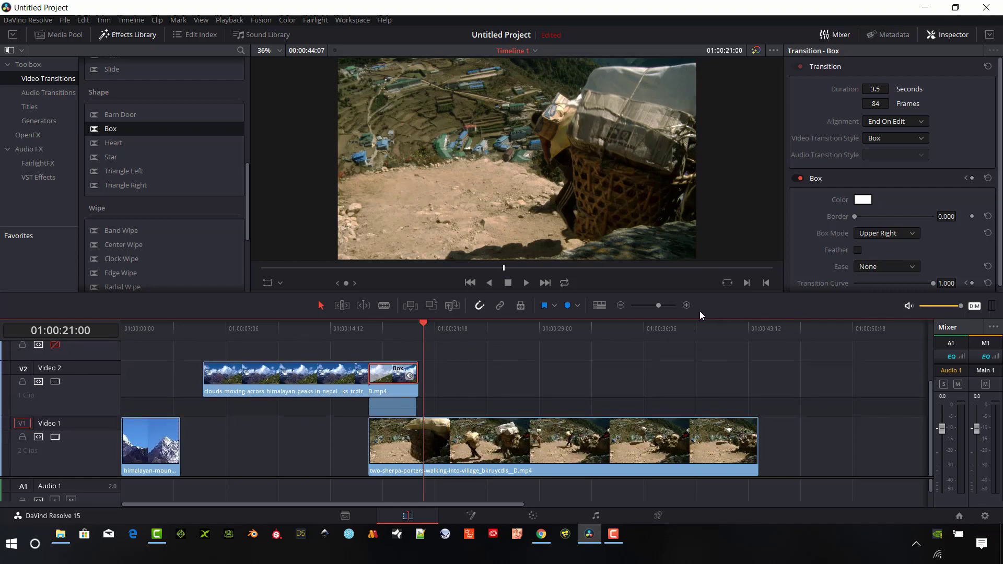
left_click(687, 305)
left_click_drag(523, 322, 221, 329)
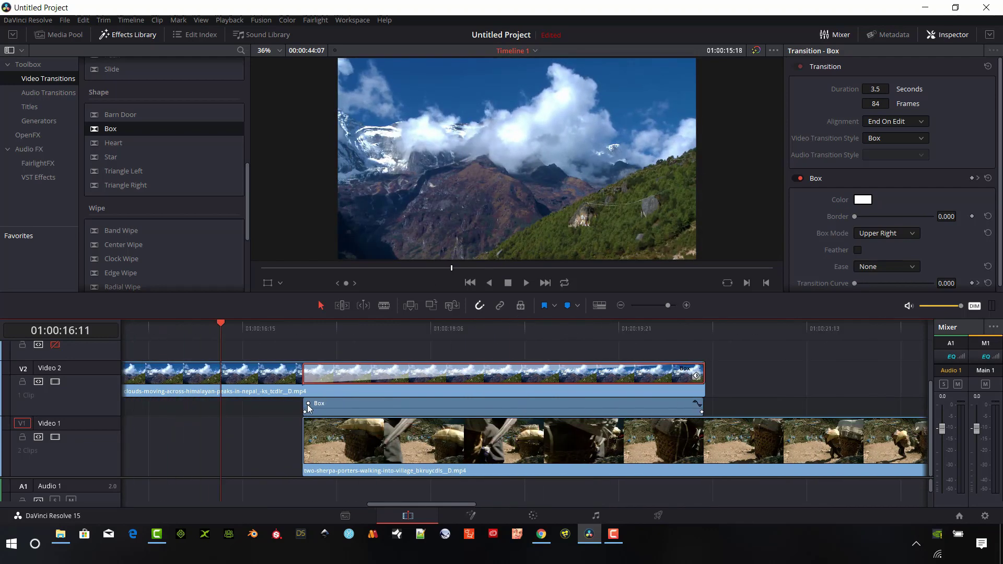
left_click_drag(228, 323, 273, 324)
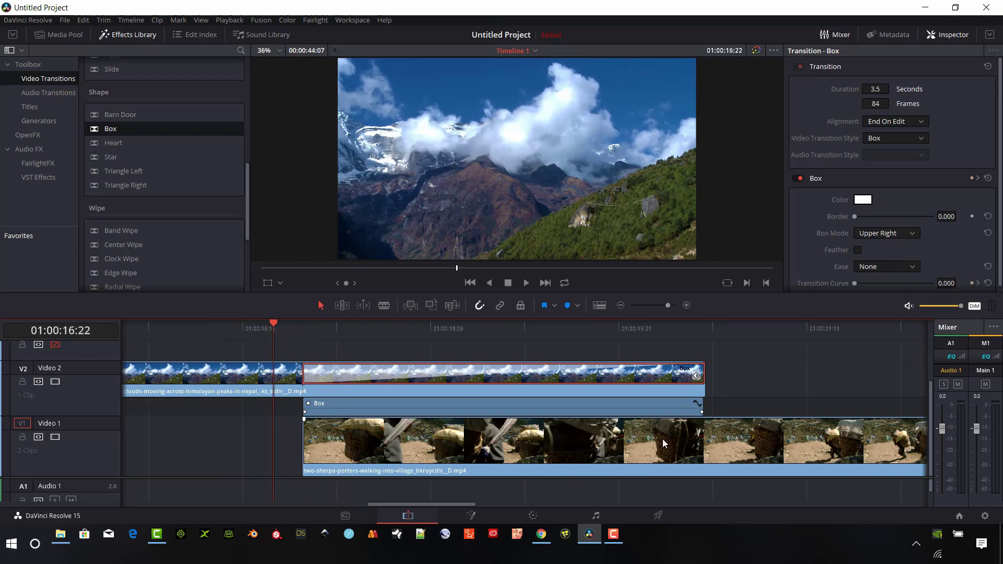
left_click(696, 402)
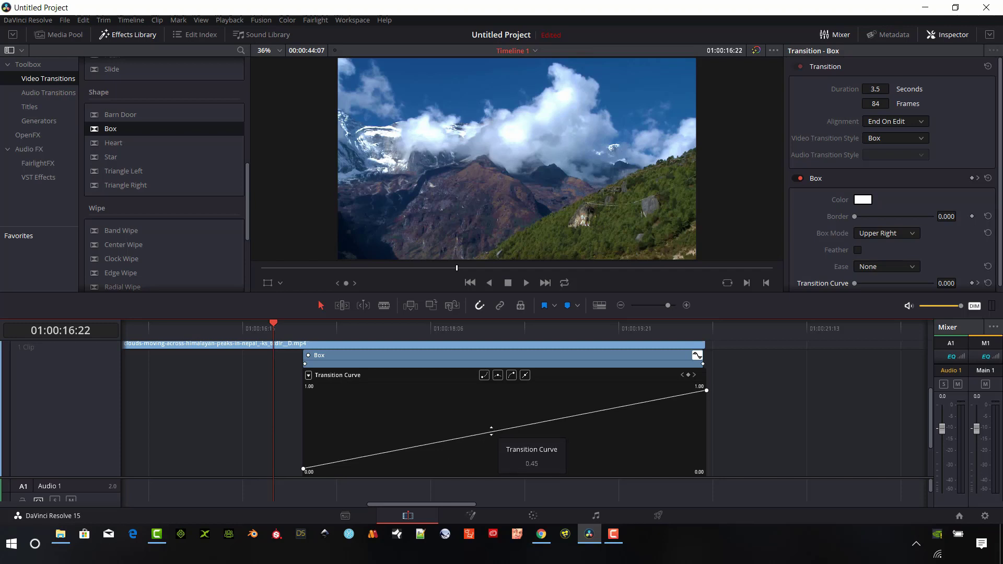
Add a keyframe on the Box curve, pull it up for a fast start, and preview.
left_click(483, 376)
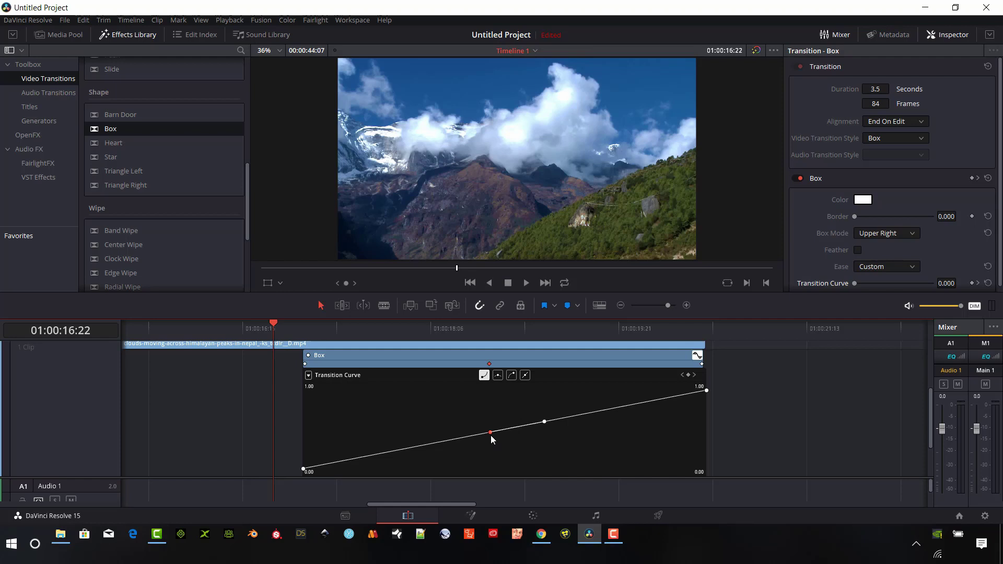
left_click_drag(491, 438, 375, 419)
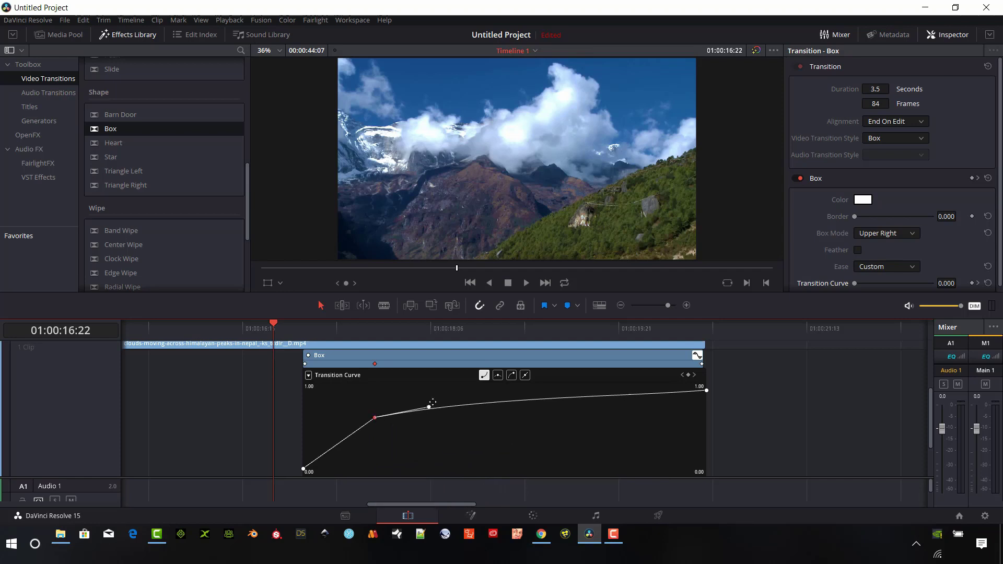
left_click_drag(433, 402, 434, 397)
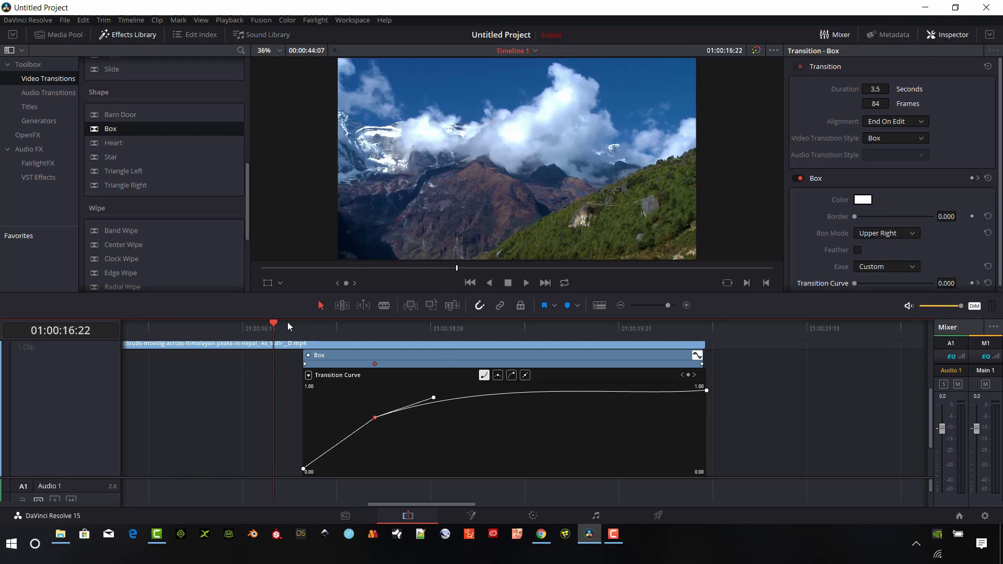
left_click(527, 284)
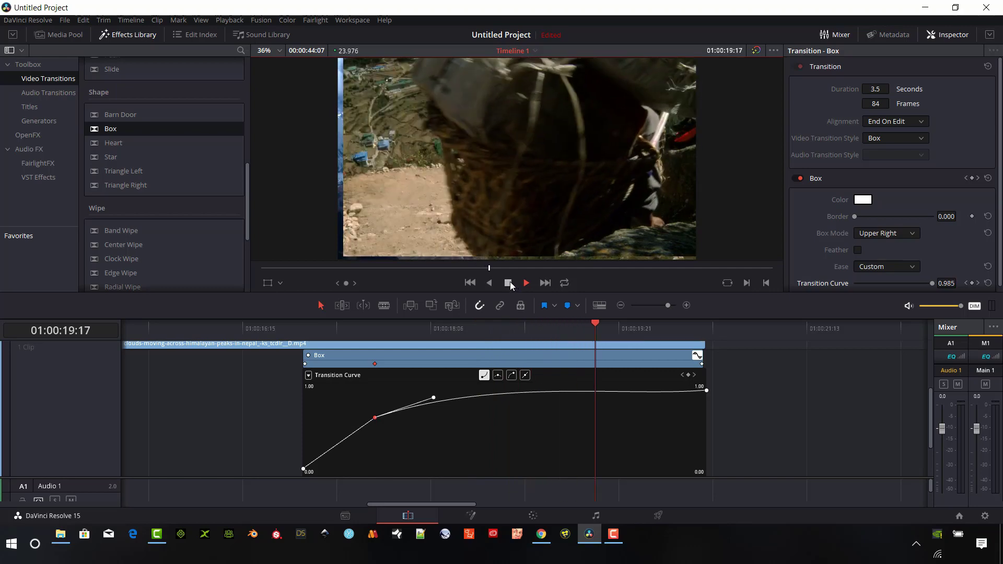
left_click(509, 282)
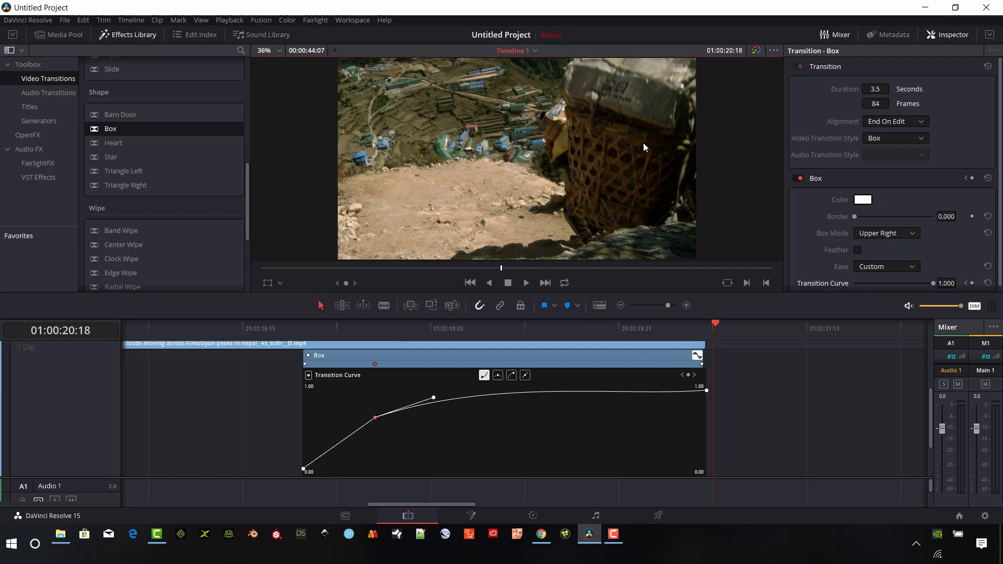
left_click_drag(605, 339, 486, 369)
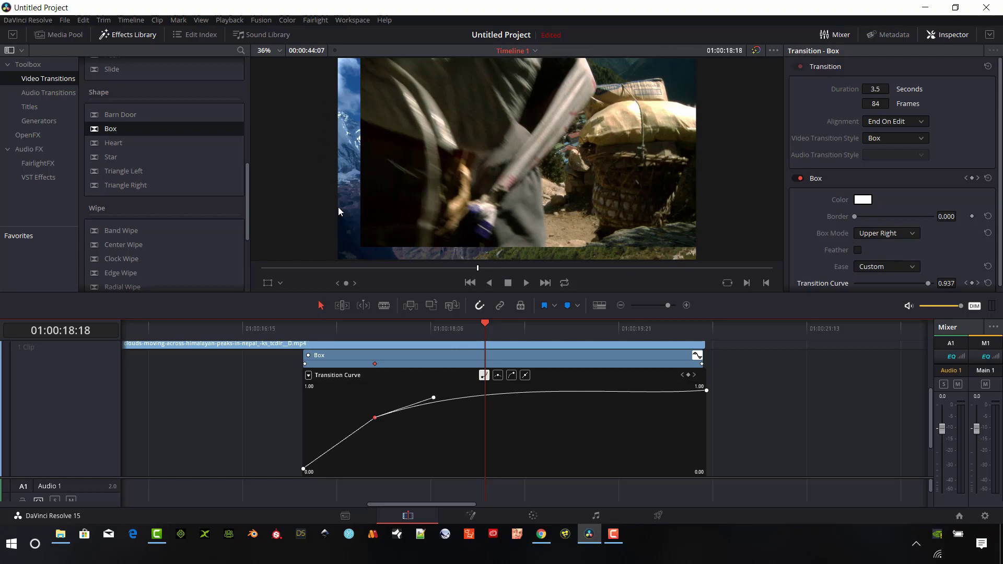
left_click_drag(490, 328, 451, 370)
Make the curve keyframe smooth and bend its left handle sharply upward near the start.
left_click(498, 375)
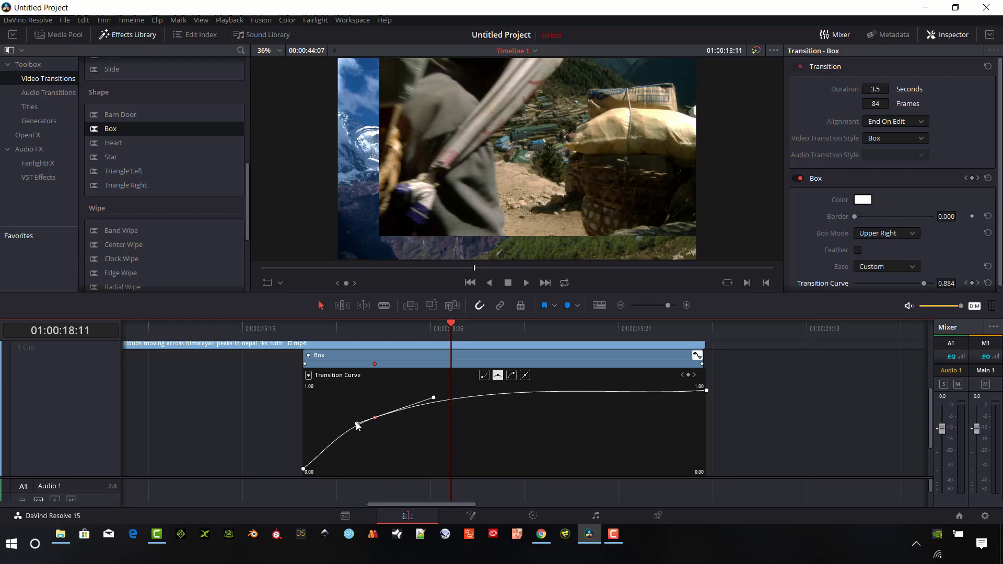
mouse_move(357, 423)
mouse_move(349, 418)
left_mouse_down()
mouse_move(337, 410)
mouse_move(350, 405)
left_mouse_up()
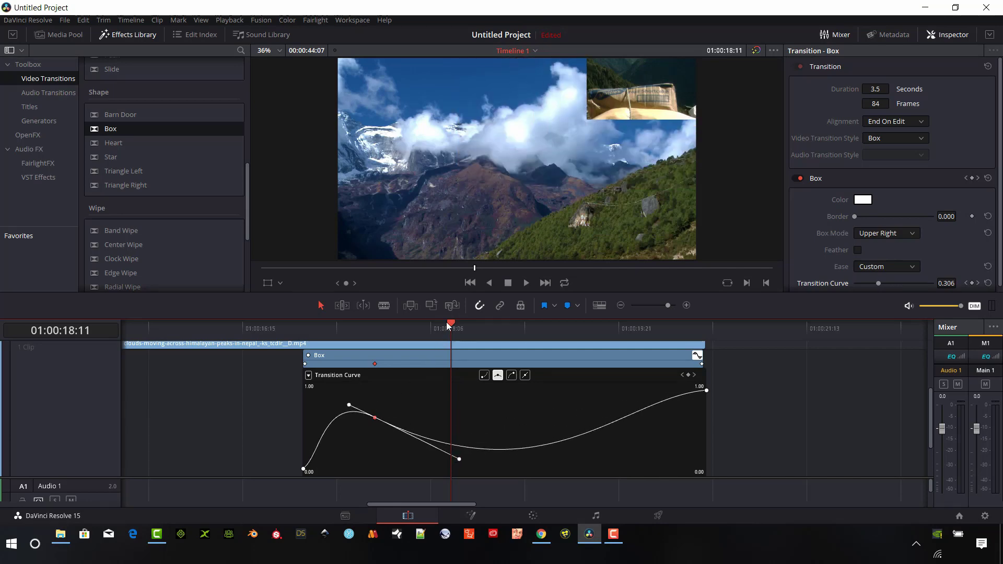
left_click_drag(316, 329, 432, 400)
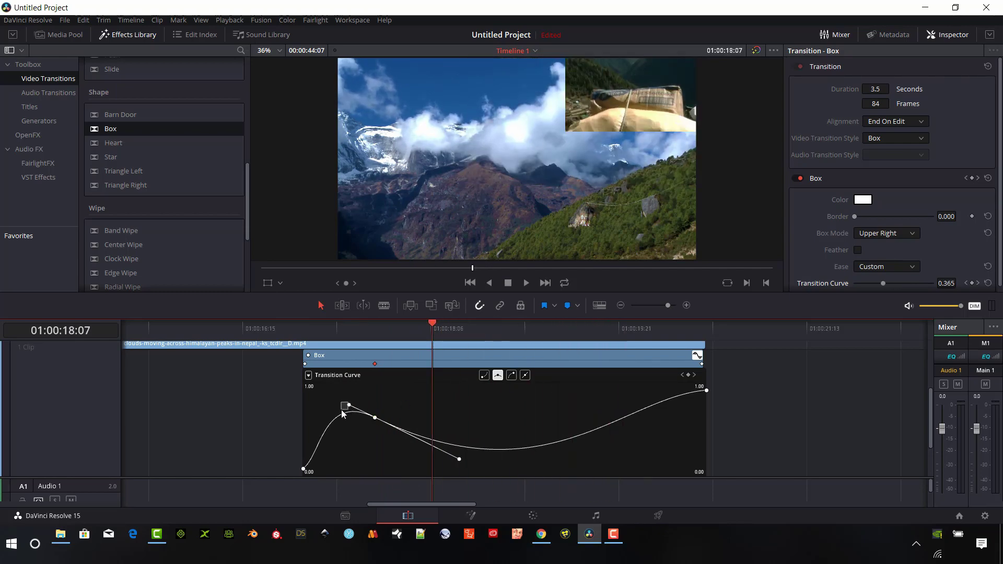
Reshape the curve to rise steeply then climb near-linearly, and play the transition.
left_click(349, 407)
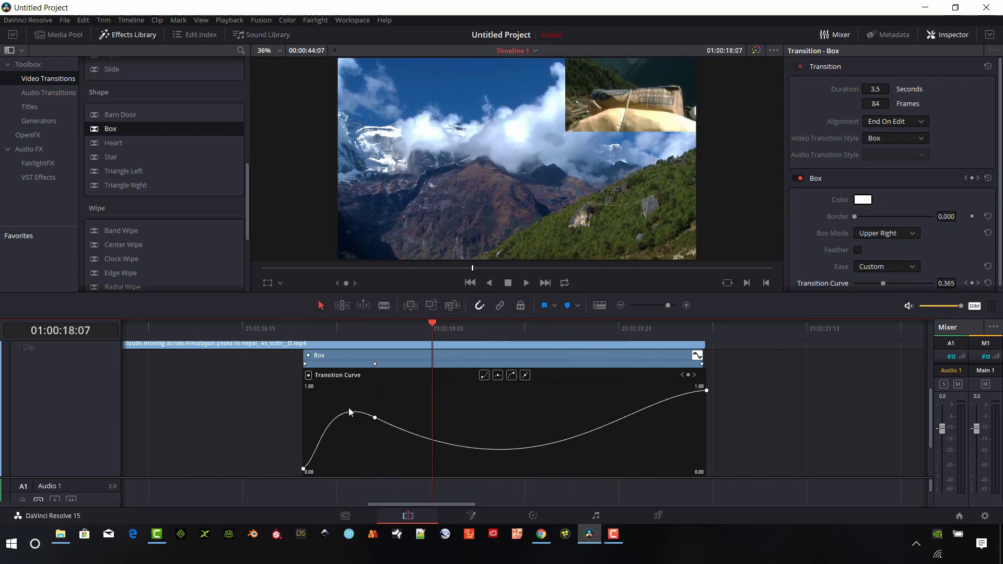
left_click(498, 375)
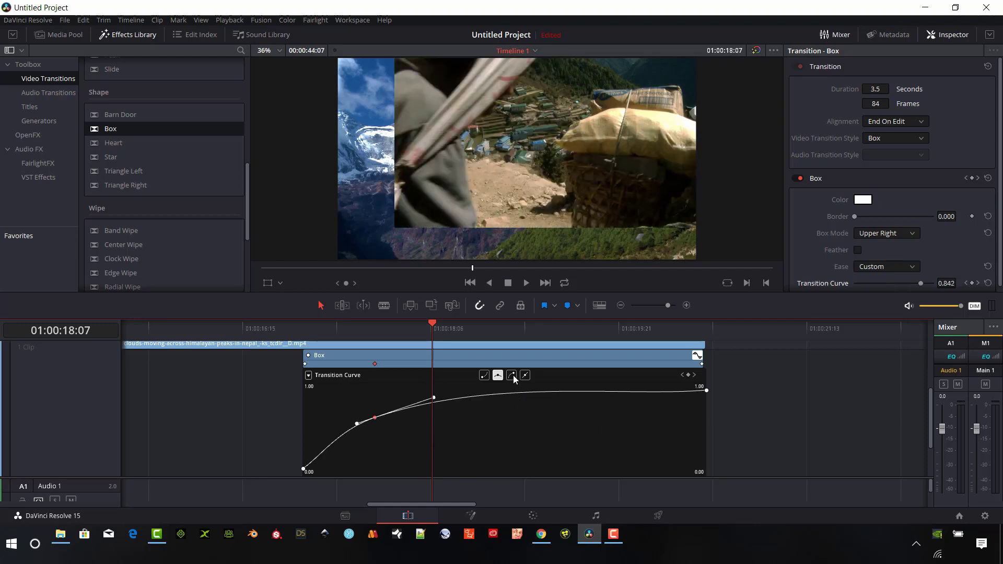
left_click(513, 376)
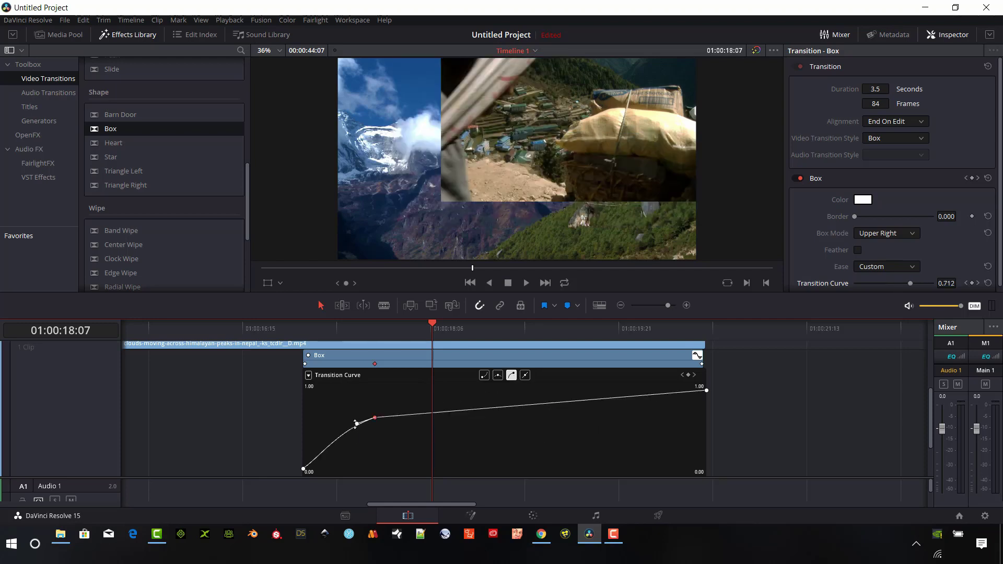
left_click_drag(356, 424, 338, 424)
left_click_drag(431, 326, 313, 337)
left_click(526, 283)
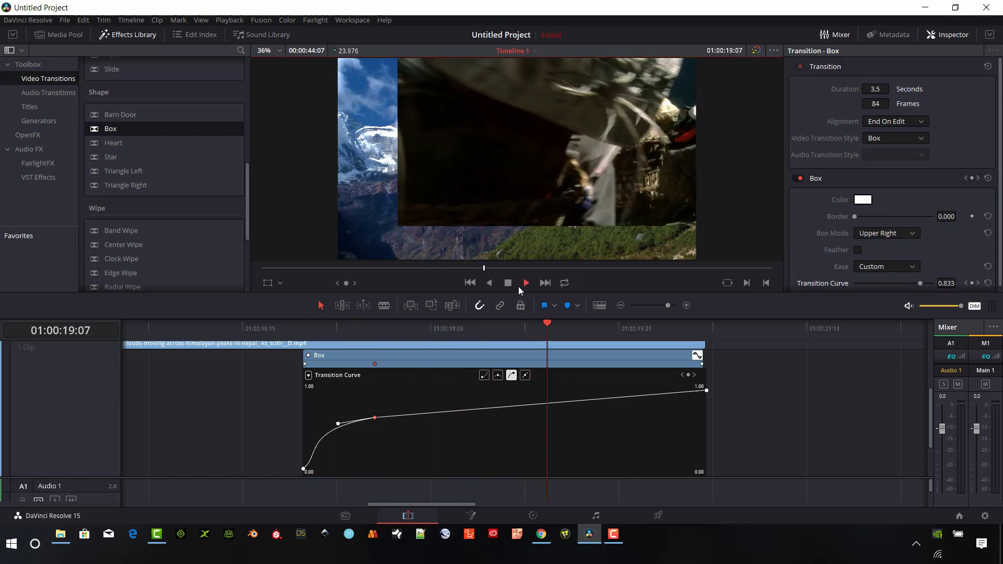
left_click(510, 284)
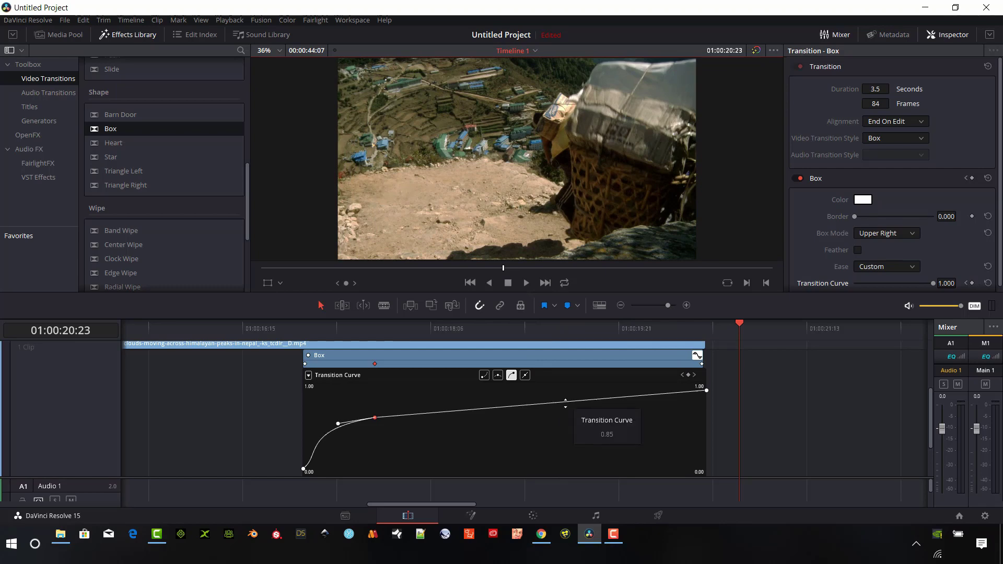
Add three keyframes on the Box transition curve, spread them apart, and add one at the playhead.
left_click(562, 401, "alt")
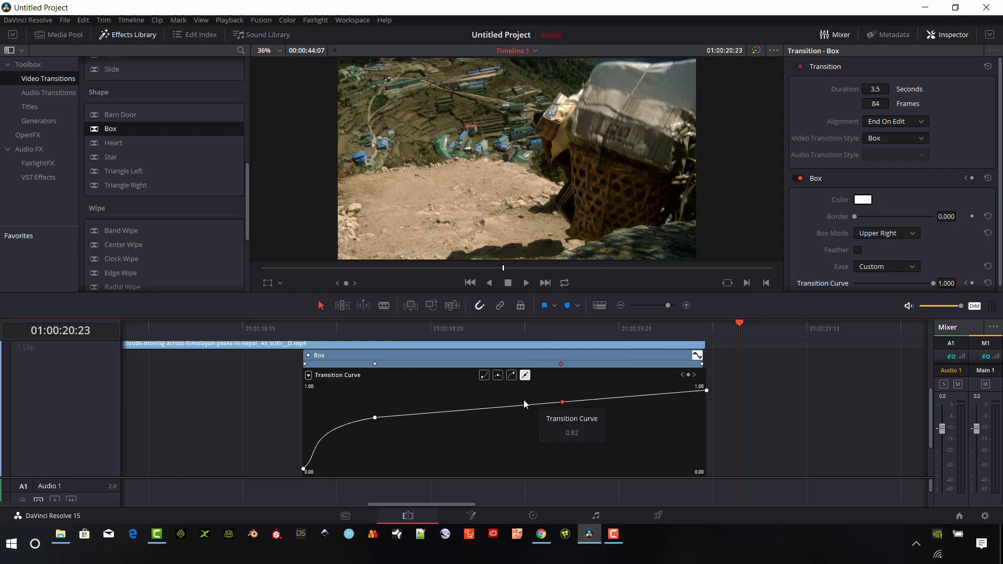
left_click(466, 410, "alt")
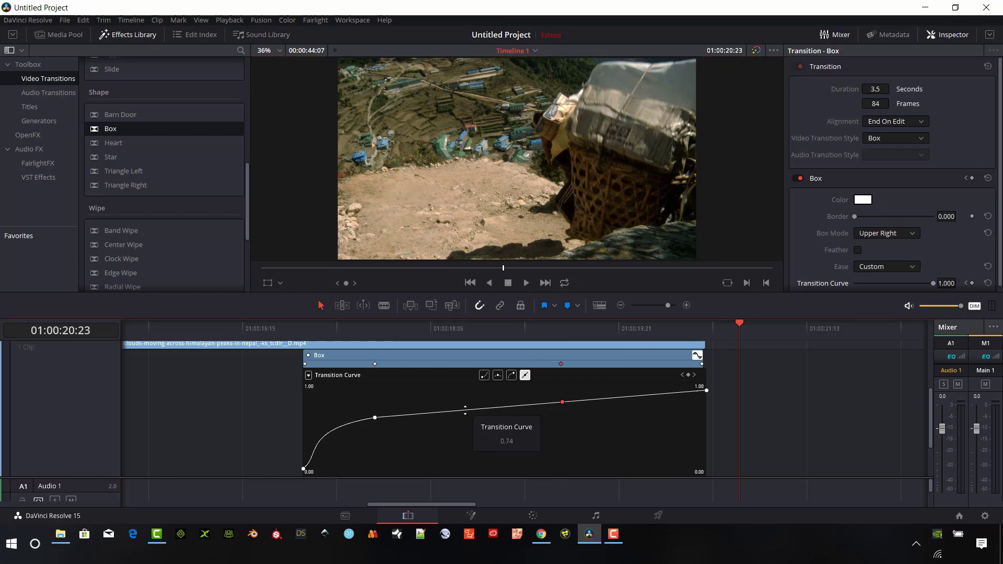
left_click(639, 395, "alt")
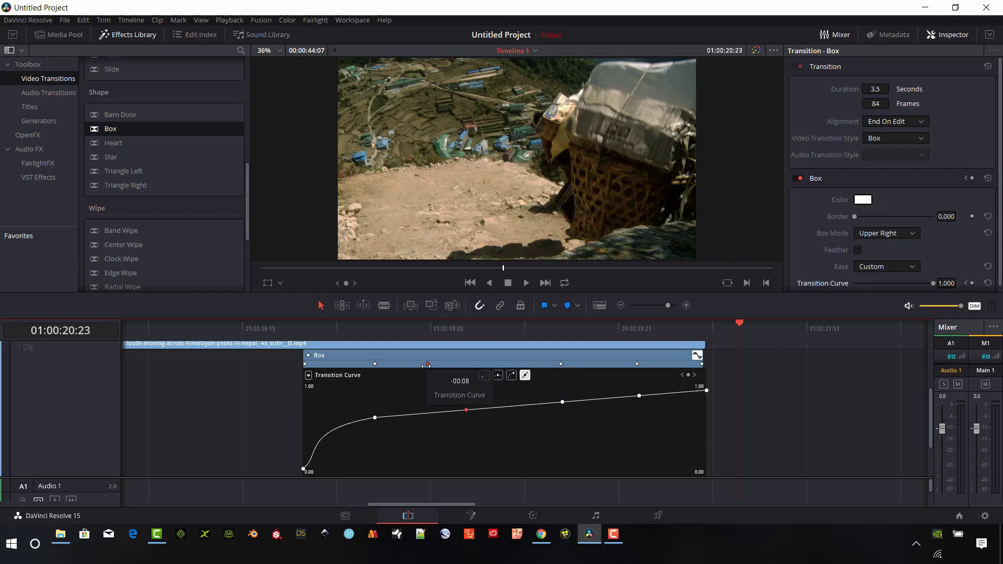
left_click_drag(465, 364, 428, 363)
left_click_drag(562, 363, 675, 363)
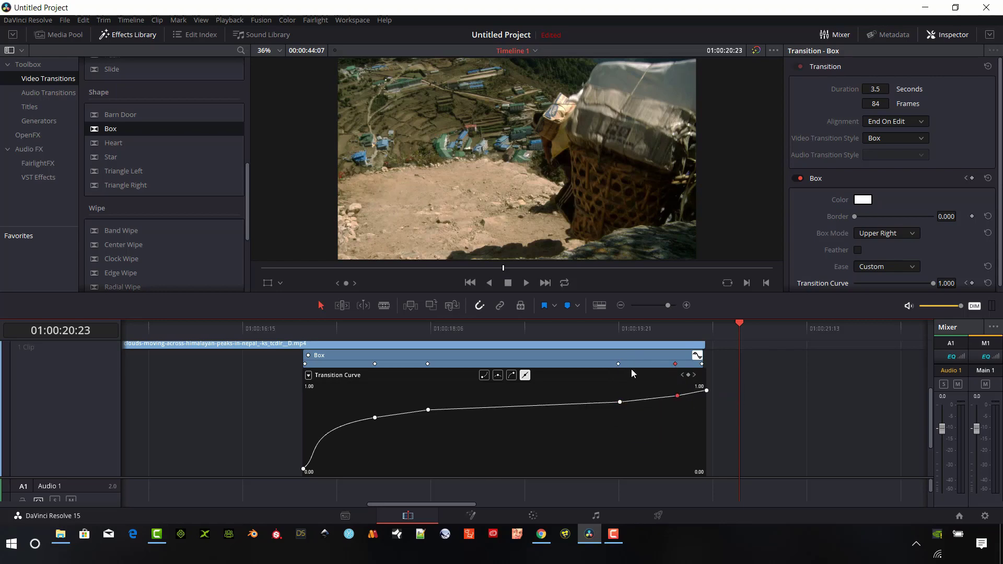
left_click(689, 375)
left_click_drag(647, 329, 562, 327)
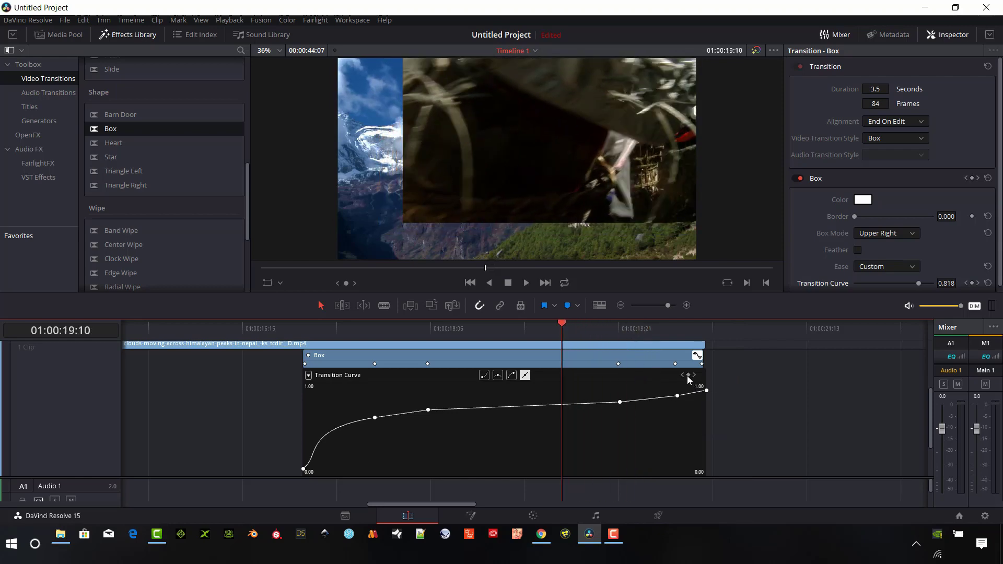
left_click(688, 375)
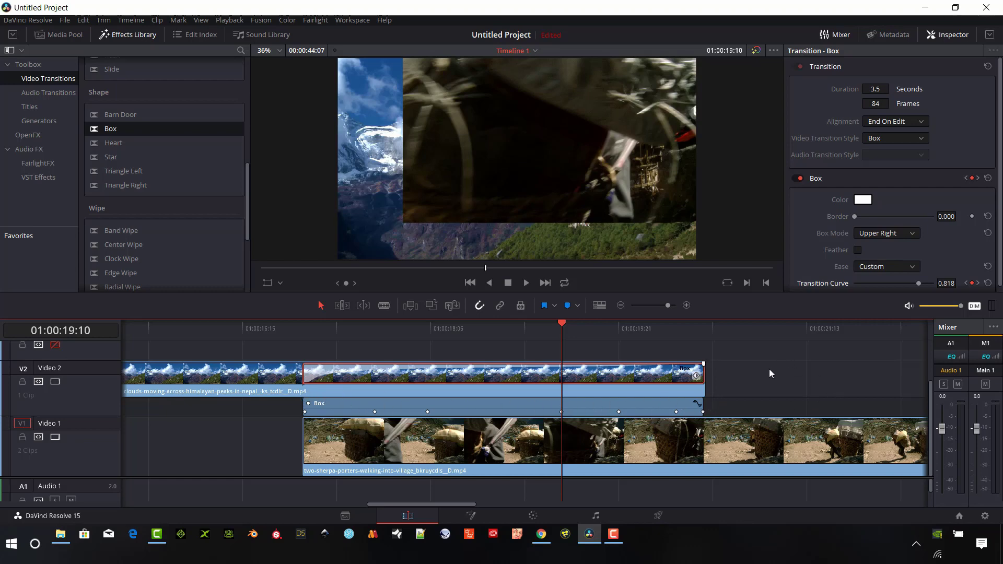
Create a transition preset from the Box transition named 'Box upper Right - Curve'.
scroll(768, 370, "up", 3)
scroll(767, 370, "down", 2)
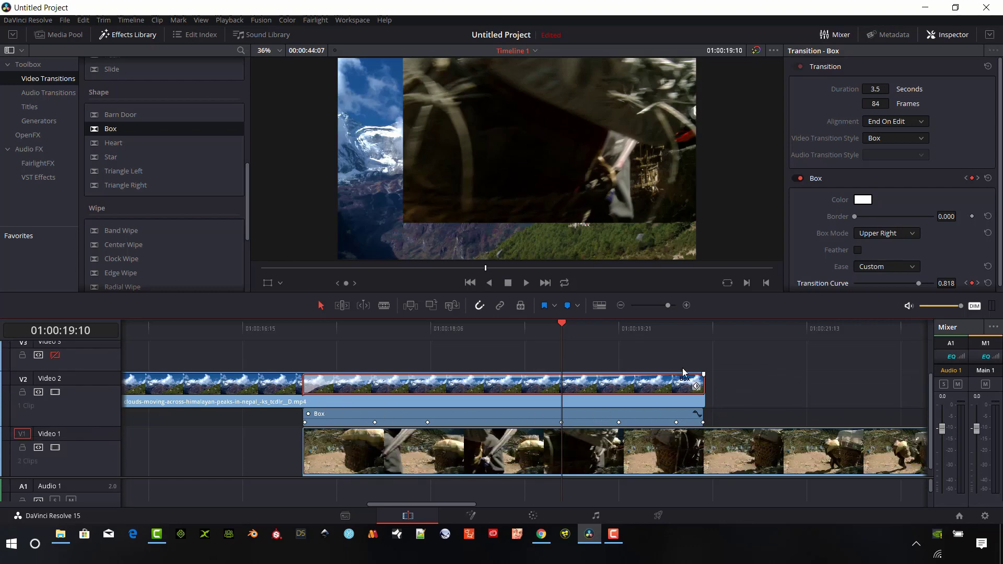
right_click(505, 392)
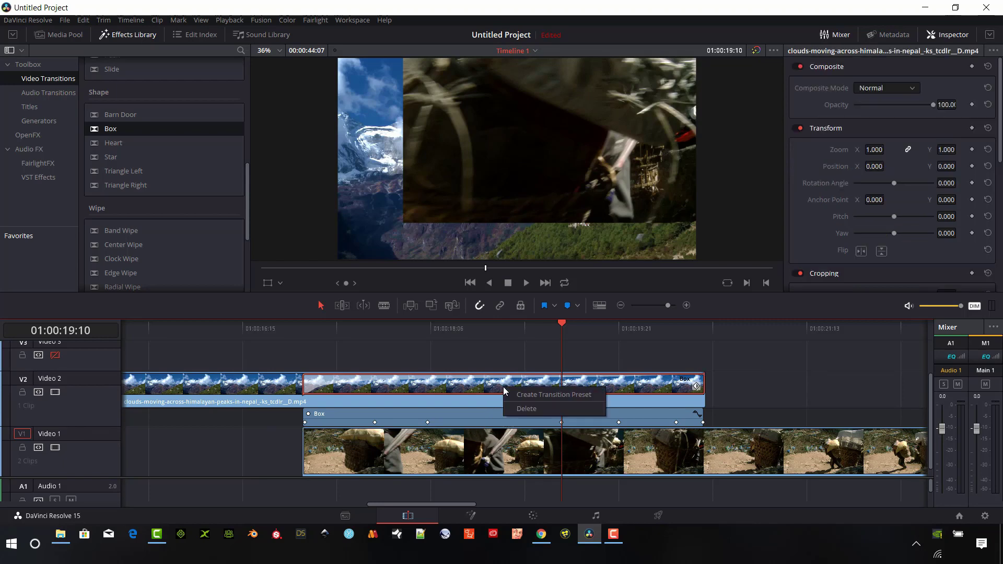
left_click(560, 396)
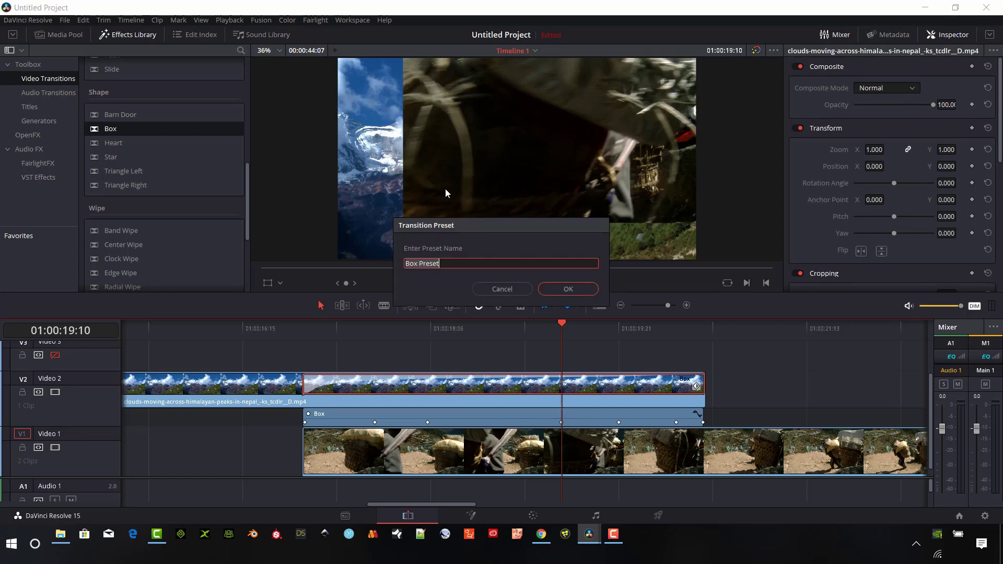
type("Box upper Right - Curve")
Confirm the new preset and delete the original Box transition from Video 2.
left_click(568, 289)
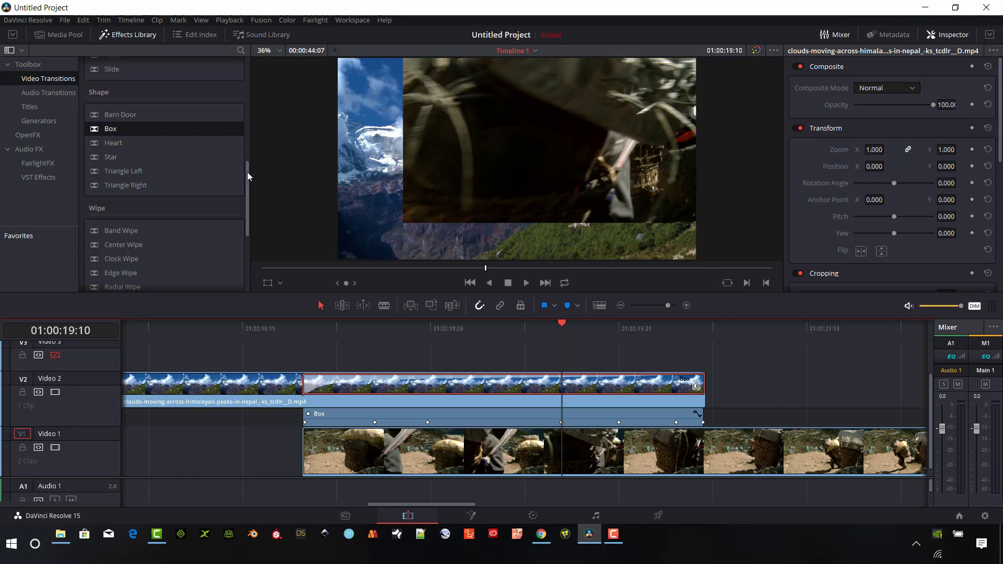
left_click_drag(246, 172, 244, 238)
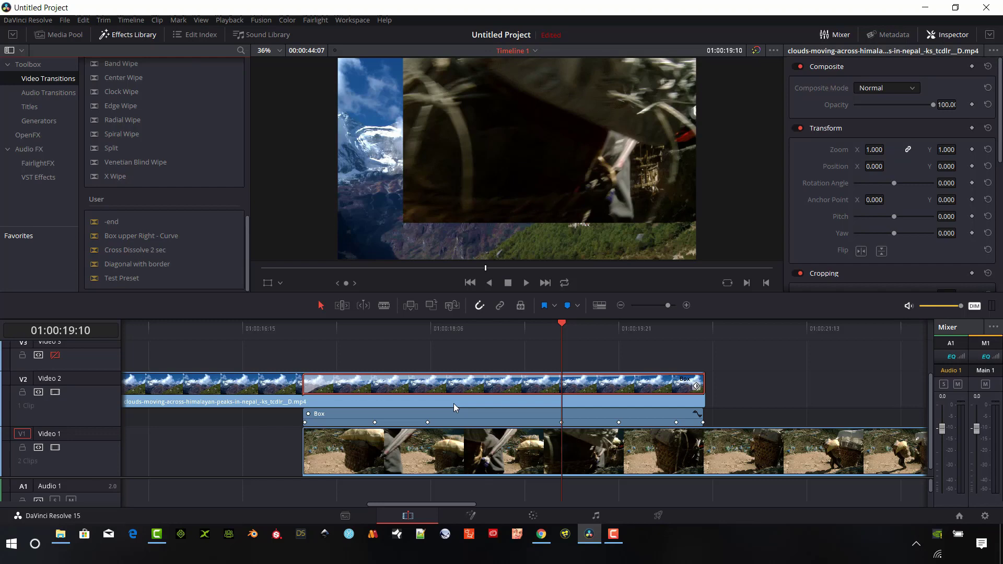
left_click(457, 387)
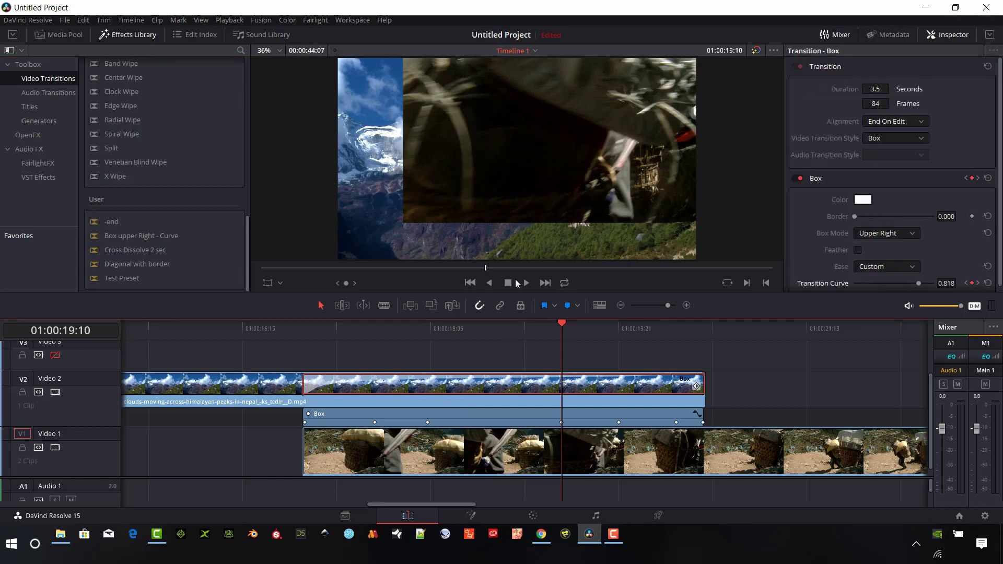
key("Delete")
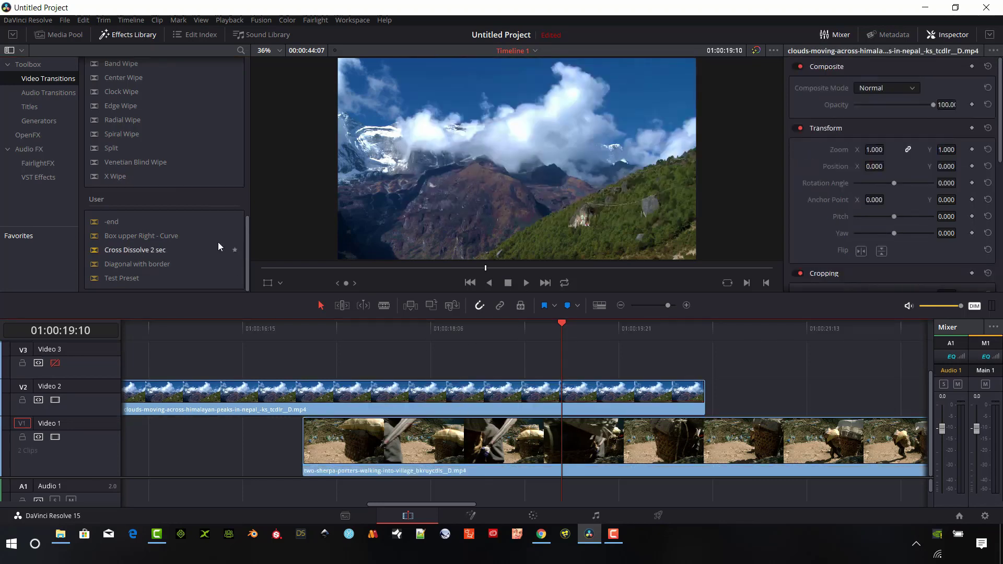
Apply the Box upper Right - Curve preset to the end of the clouds clip.
key("shift+z")
left_click_drag(118, 237, 408, 420)
mouse_move(398, 326)
left_mouse_down()
mouse_move(366, 329)
mouse_move(409, 331)
left_mouse_up()
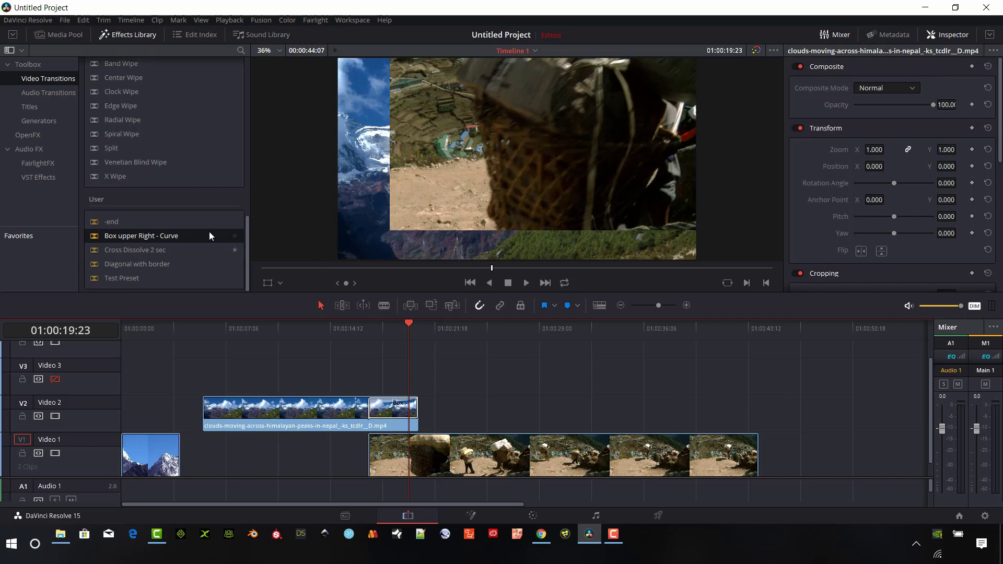
mouse_move(138, 236)
Preview the reapplied preset by scrubbing and playing back the edit.
left_click_drag(388, 343, 412, 344)
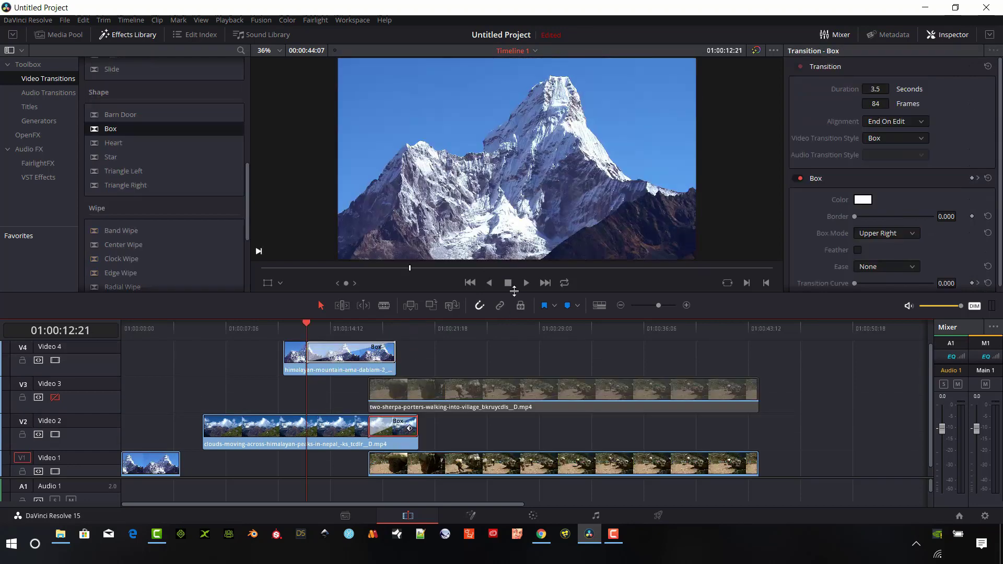
left_click(526, 284)
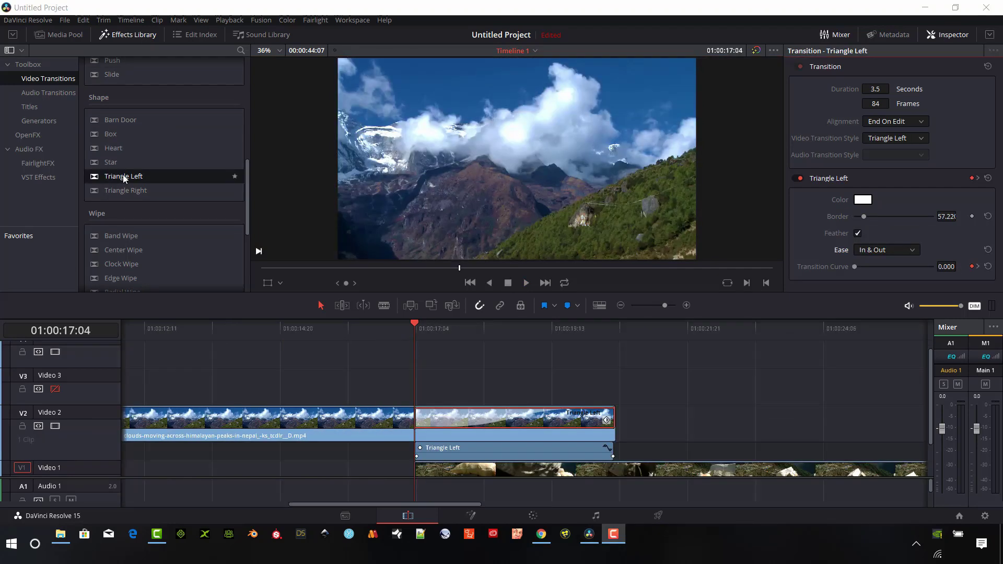
left_click(456, 415)
left_click_drag(449, 329, 453, 366)
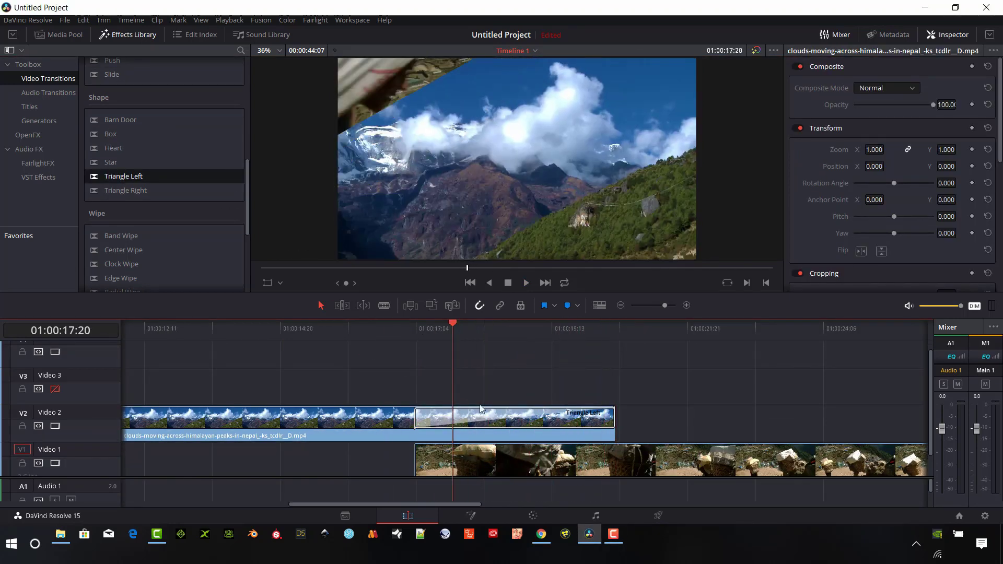
Turn on Feather for the Triangle Left transition and set its Border to about 222.5.
left_click(480, 411)
left_click(857, 233)
left_click_drag(855, 217, 888, 210)
left_click_drag(459, 342, 393, 344)
key("space")
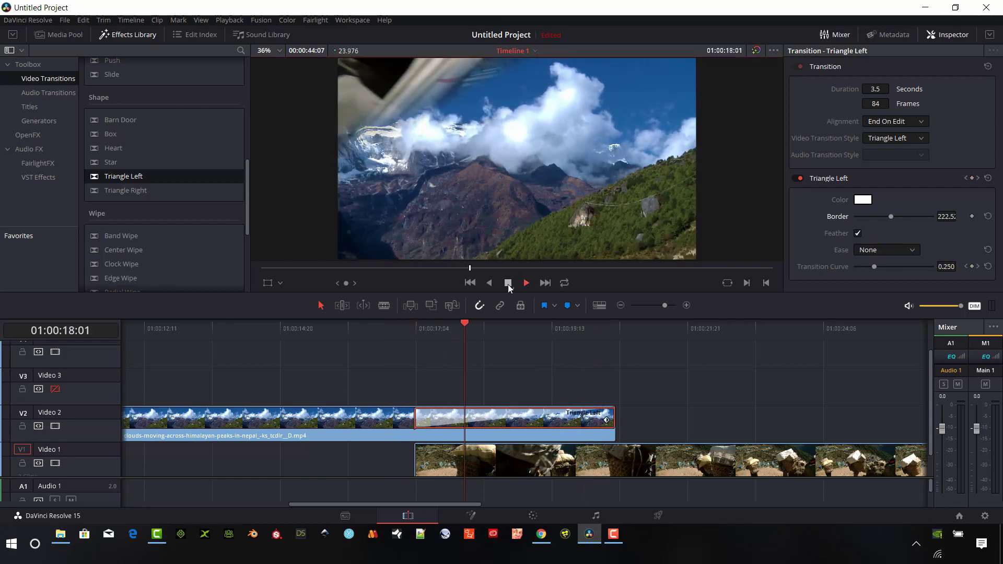
left_click_drag(585, 345, 604, 374)
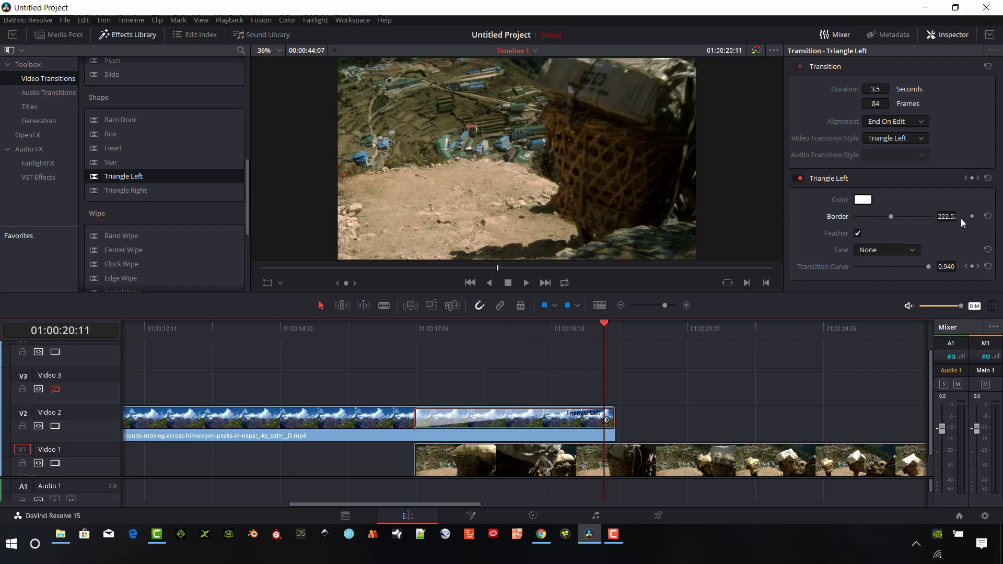
Set the Triangle Left Ease to Custom with a Transition Curve of 0.861.
left_click(910, 249)
left_click(876, 306)
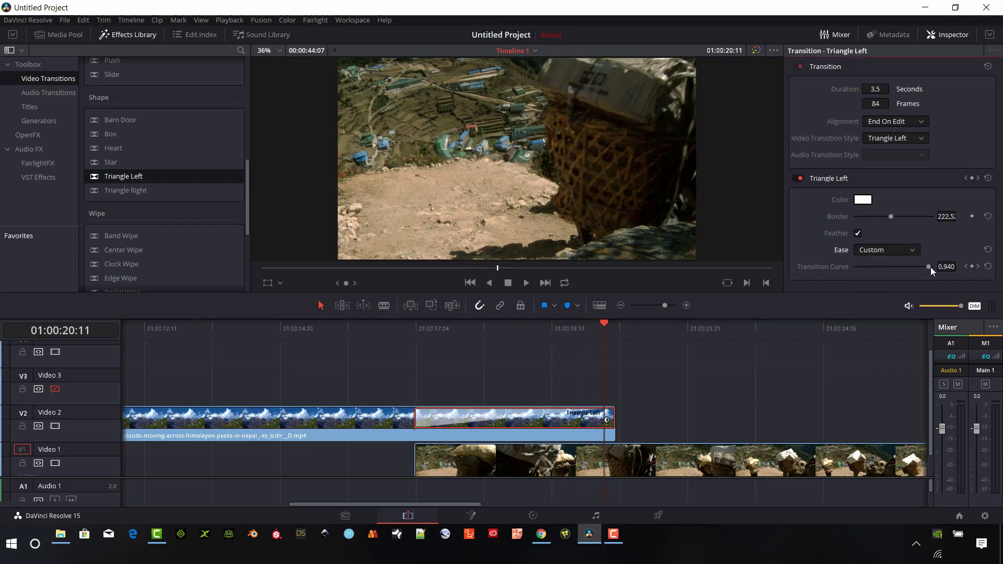
mouse_move(930, 268)
left_mouse_down()
mouse_move(907, 268)
mouse_move(923, 272)
left_mouse_up()
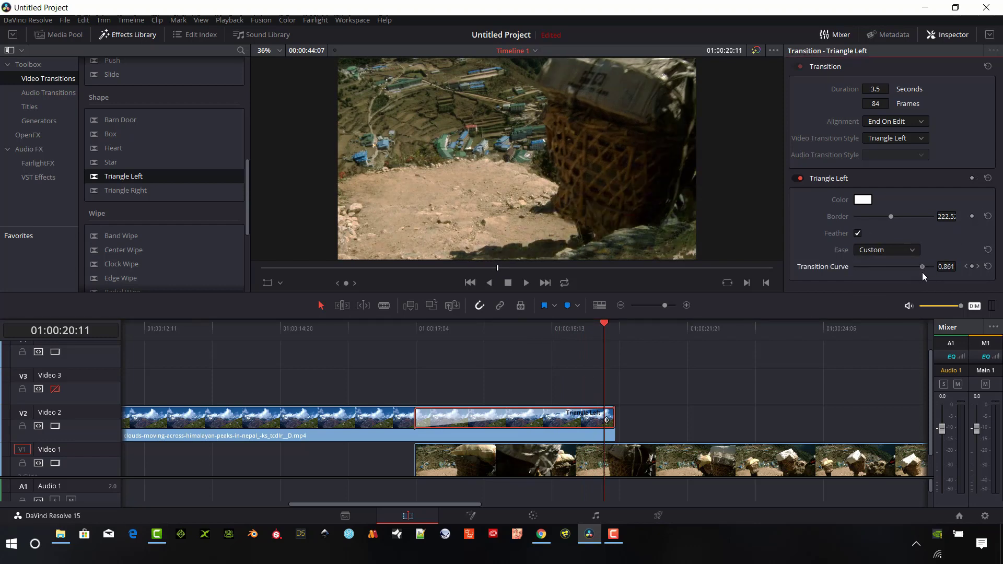